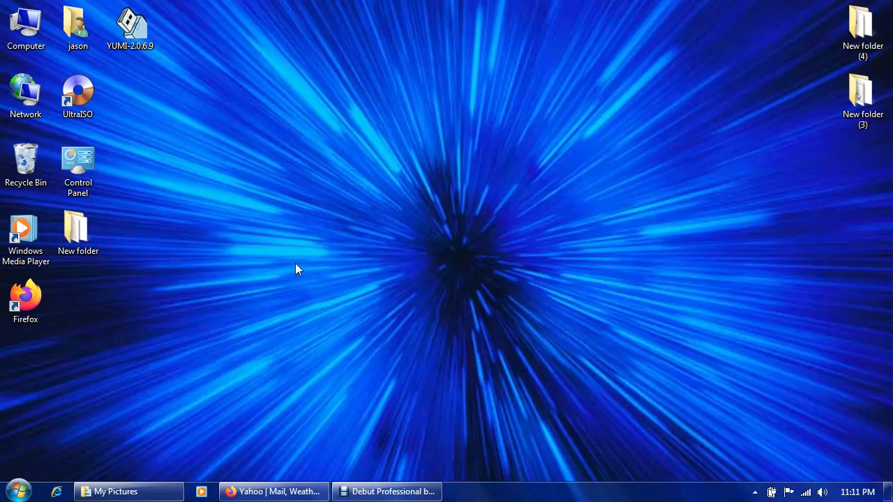
# Step: Create two new folders on the desktop and line them up below the existing New folder
pyautogui.rightClick(212, 258)
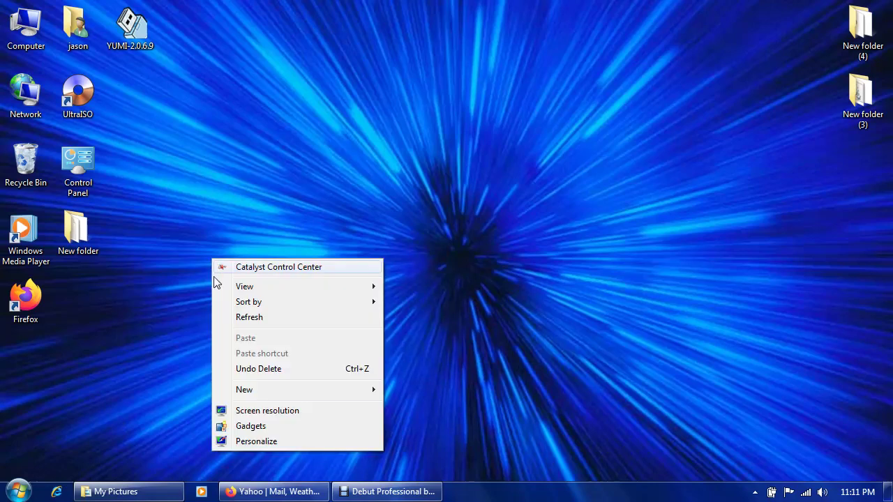
pyautogui.moveTo(265, 391)
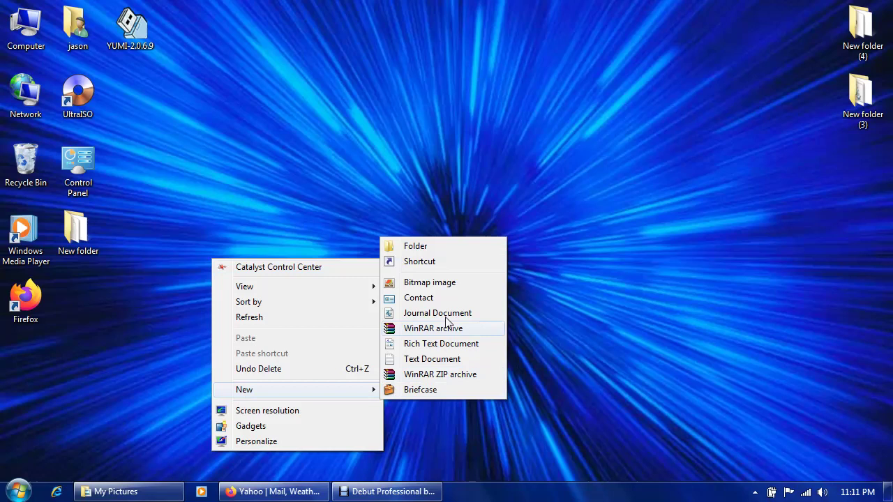
pyautogui.click(434, 244)
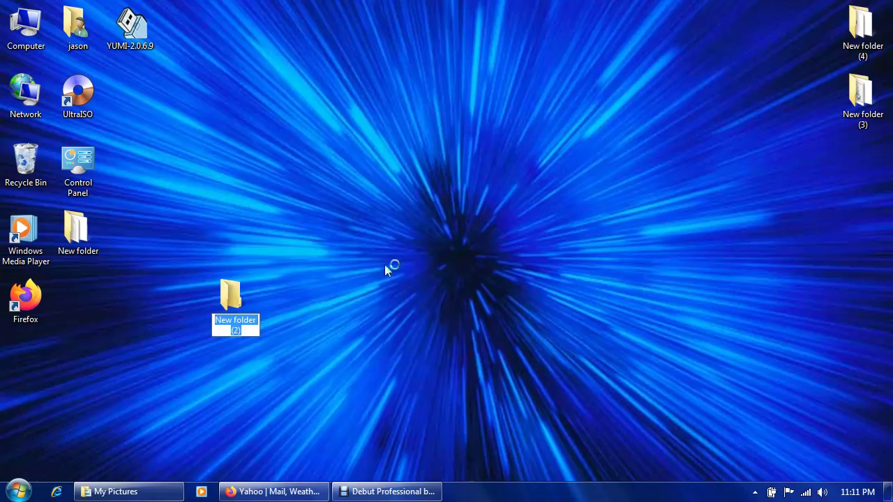
pyautogui.moveTo(230, 292); pyautogui.dragTo(81, 311)
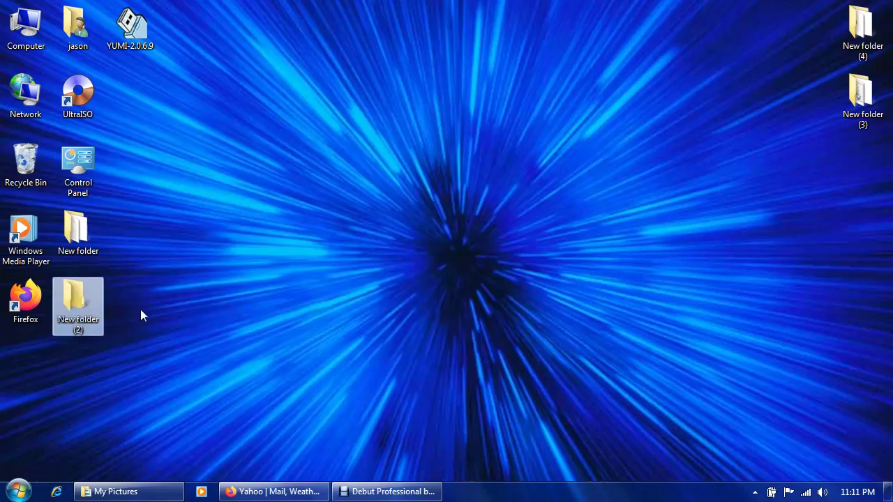
pyautogui.rightClick(252, 326)
pyautogui.moveTo(305, 263)
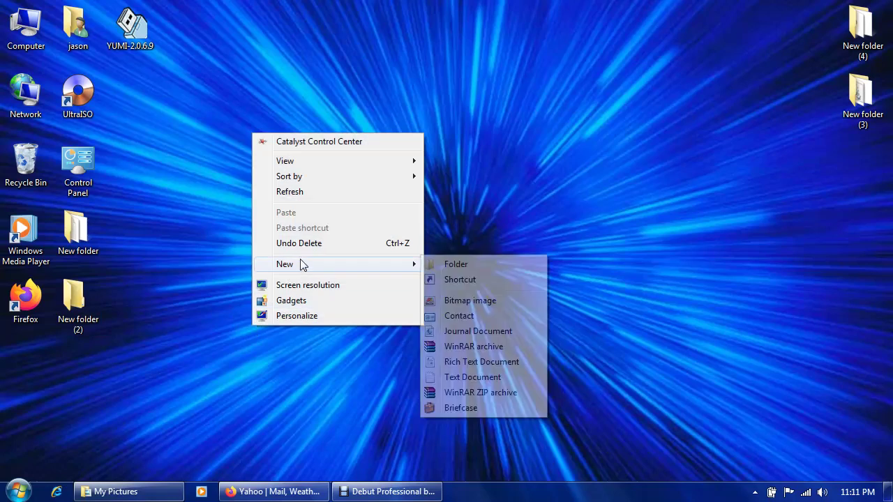
pyautogui.click(453, 266)
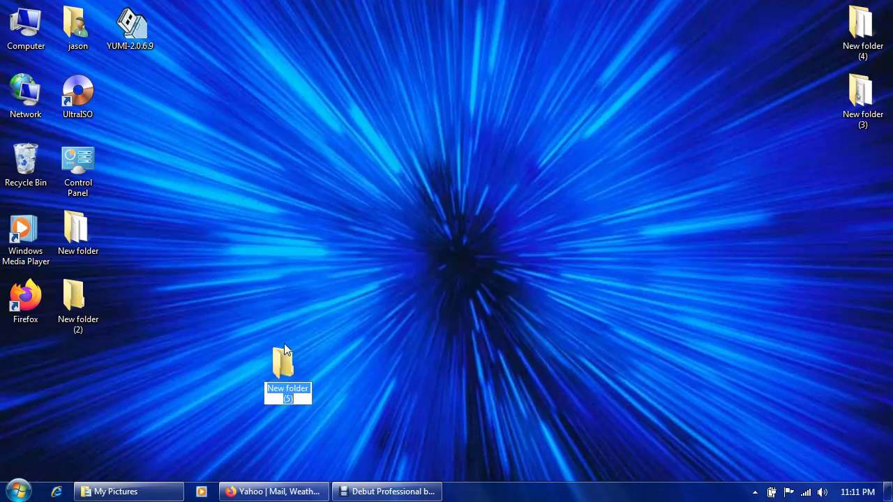
pyautogui.moveTo(280, 366); pyautogui.dragTo(63, 369)
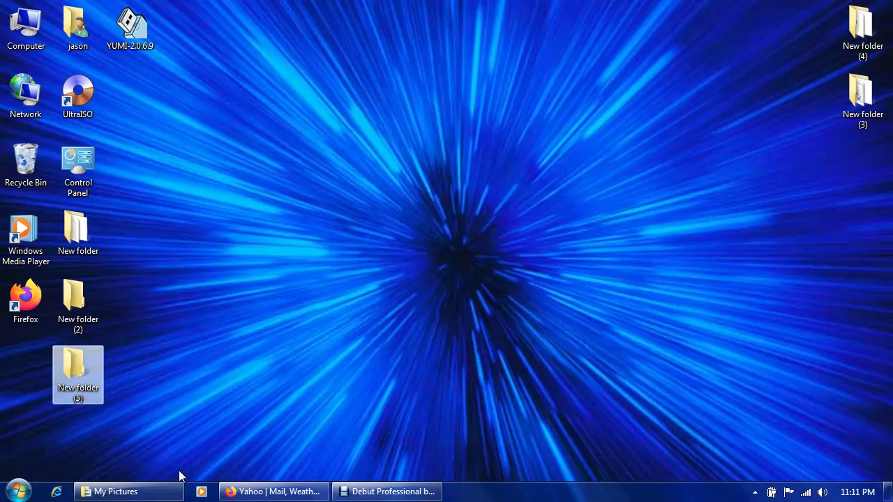
# Step: Switch to Firefox, search Yahoo for FREEDOS and open the freedos.org website
pyautogui.click(285, 494)
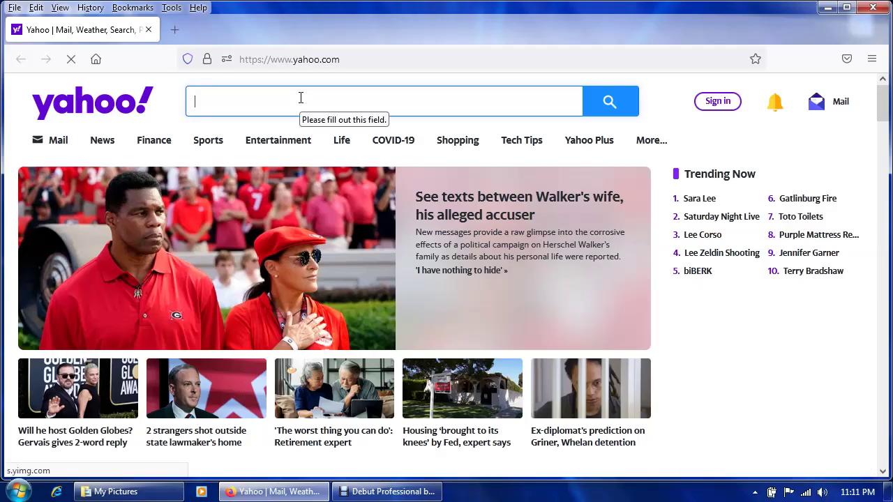
pyautogui.write('FRE')
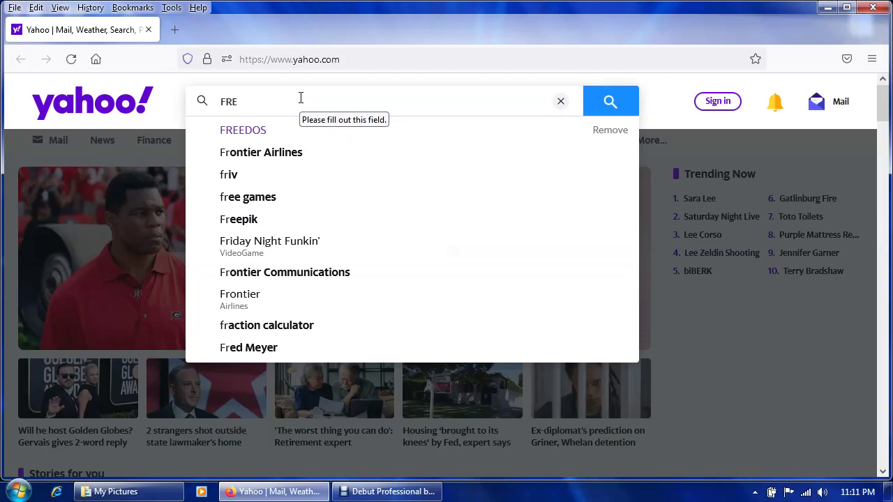
pyautogui.write('EDOS')
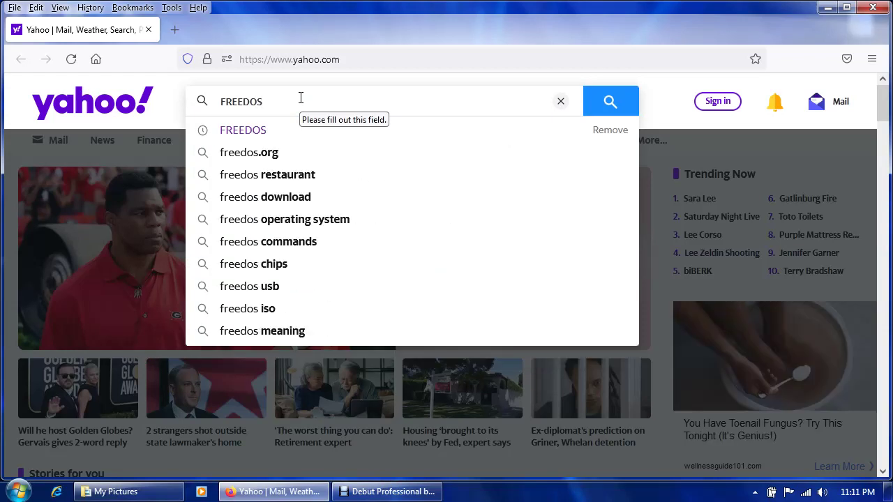
pyautogui.press('Return')
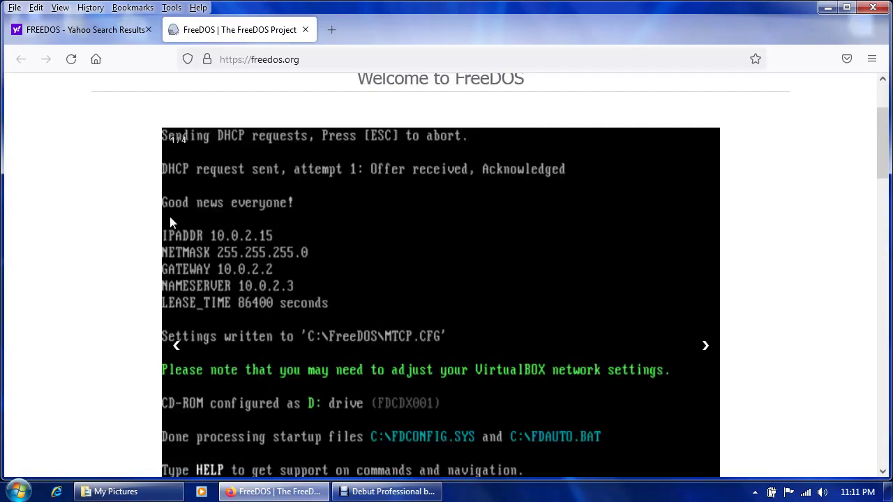
# Step: Go to the FreeDOS download page and save FD13-FloppyEdition.zip to the desktop
pyautogui.scroll(-10, 171, 222)
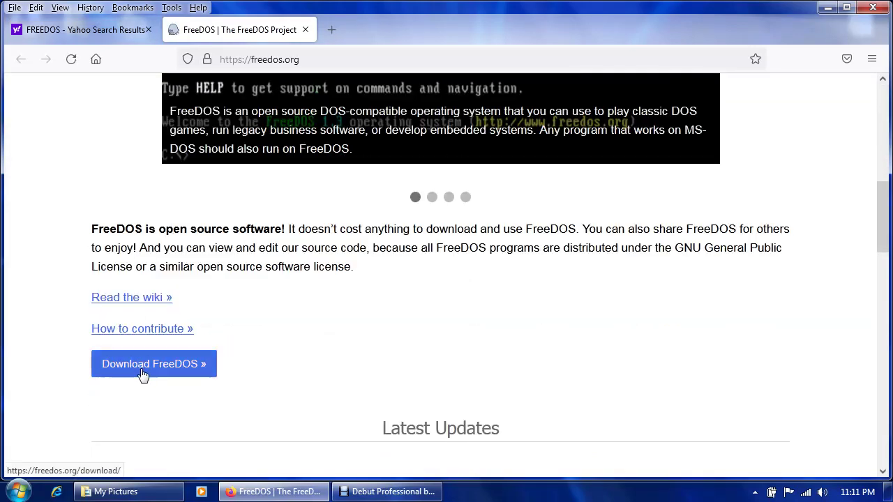
pyautogui.click(143, 375)
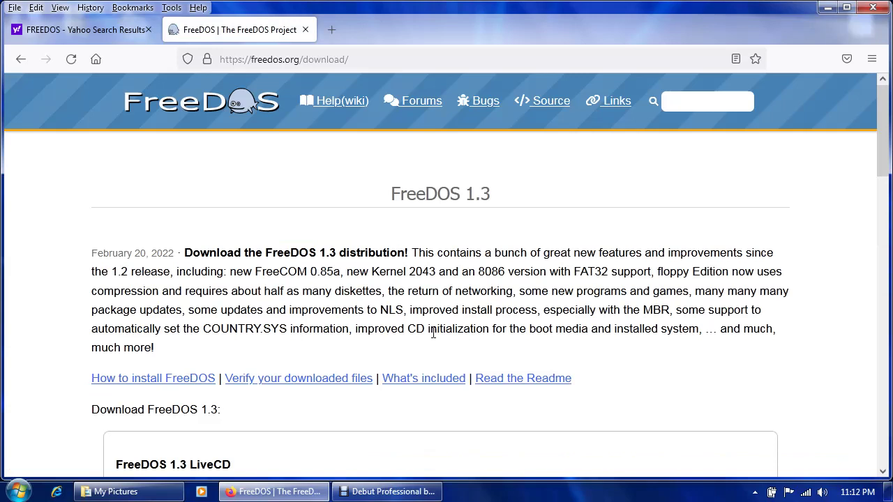
pyautogui.scroll(-10, 408, 318)
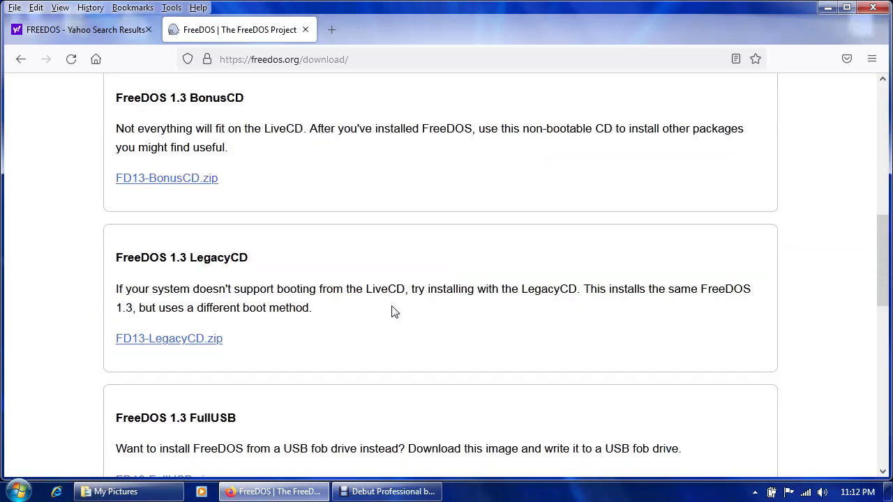
pyautogui.scroll(-6, 391, 312)
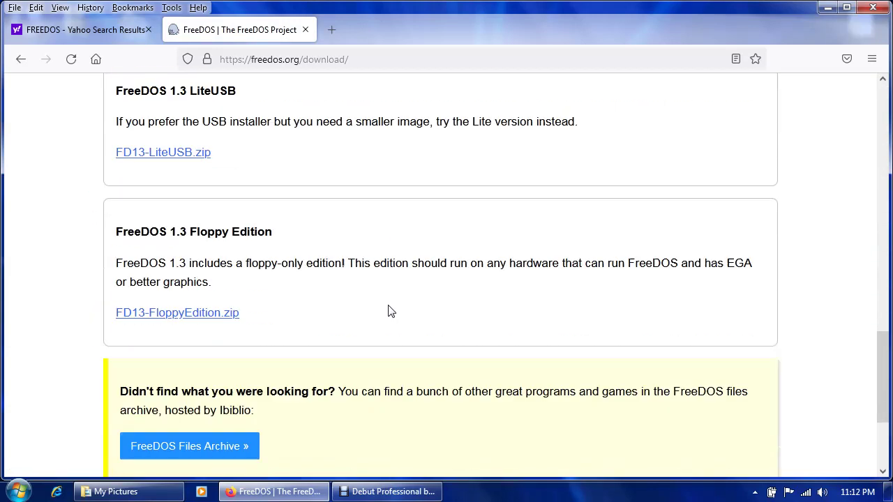
pyautogui.click(199, 315)
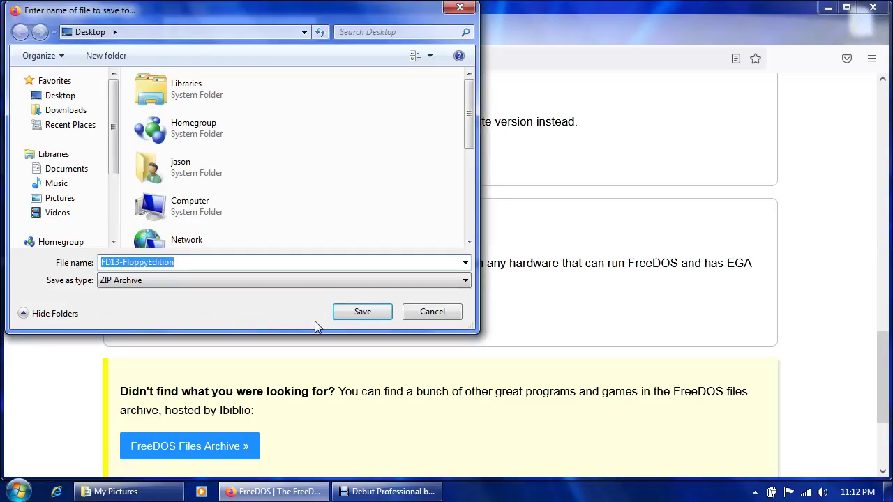
pyautogui.click(362, 312)
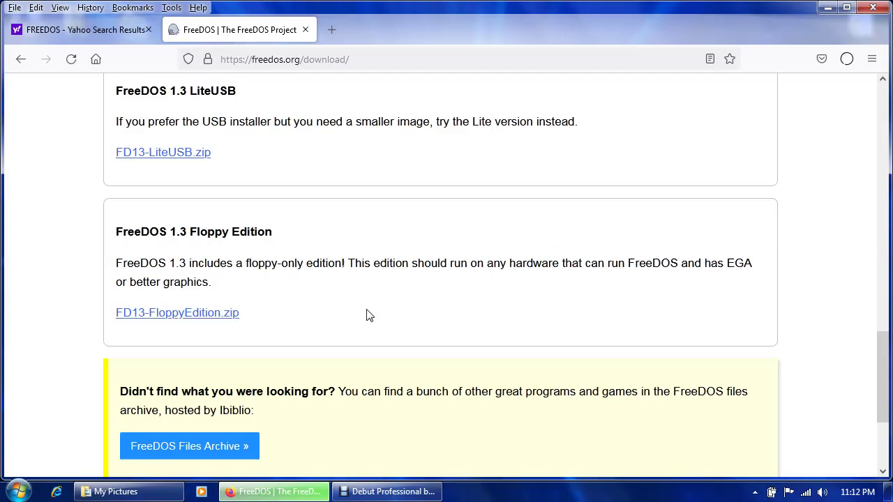
# Step: Move the FD13-FloppyEdition archive from the desktop into New folder (2) and extract it in place there
pyautogui.click(827, 8)
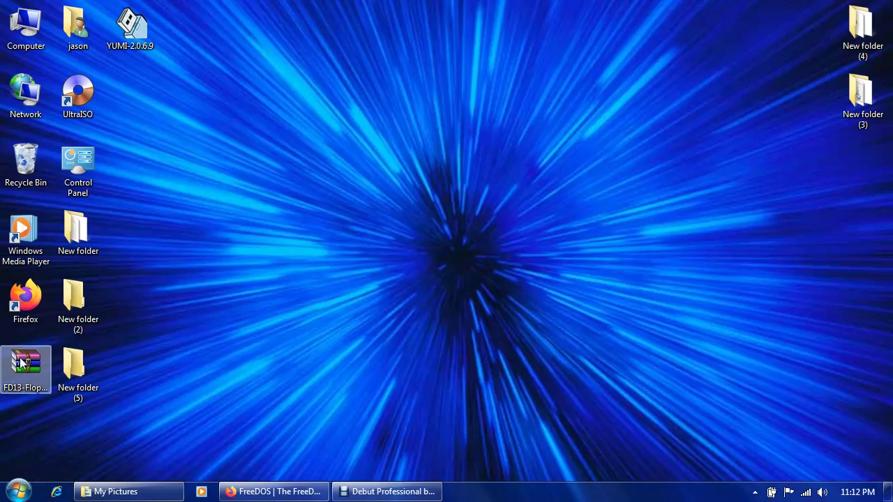
pyautogui.moveTo(24, 364); pyautogui.dragTo(78, 301)
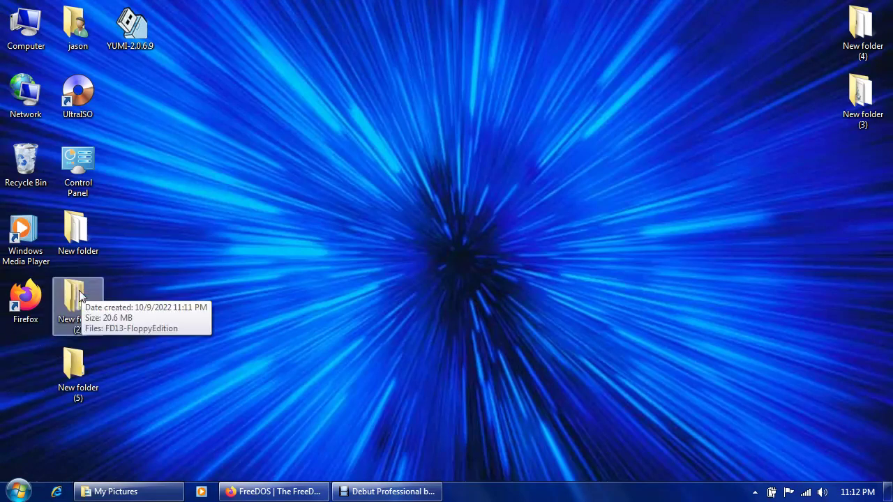
pyautogui.rightClick(79, 299)
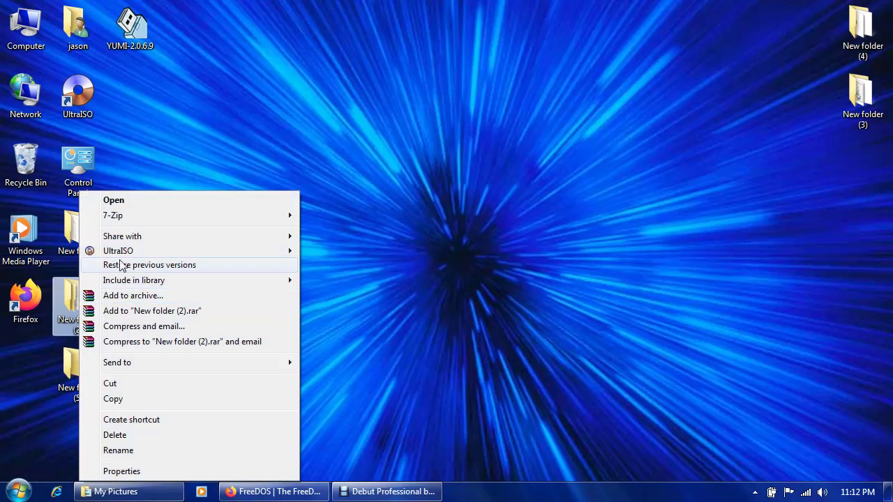
pyautogui.click(192, 203)
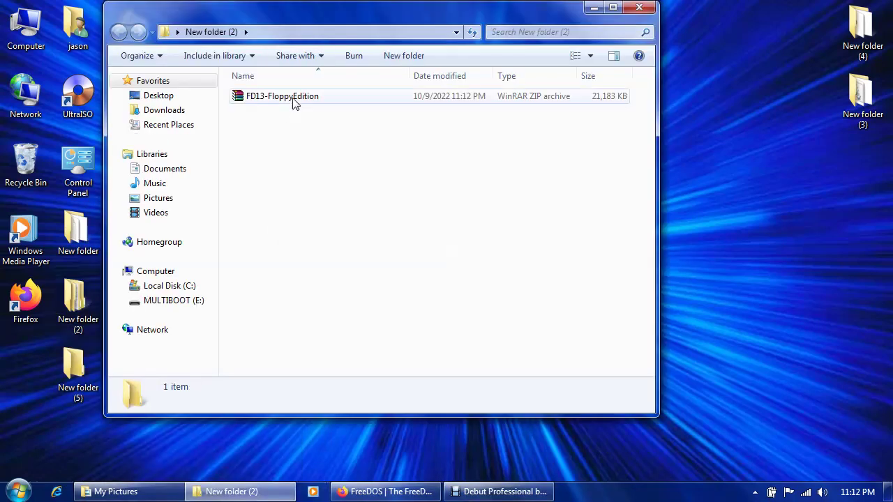
pyautogui.rightClick(293, 97)
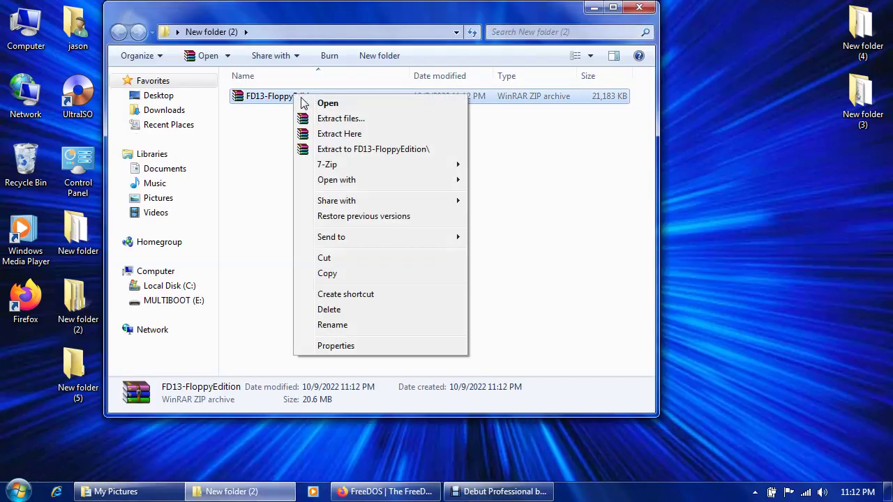
pyautogui.click(318, 133)
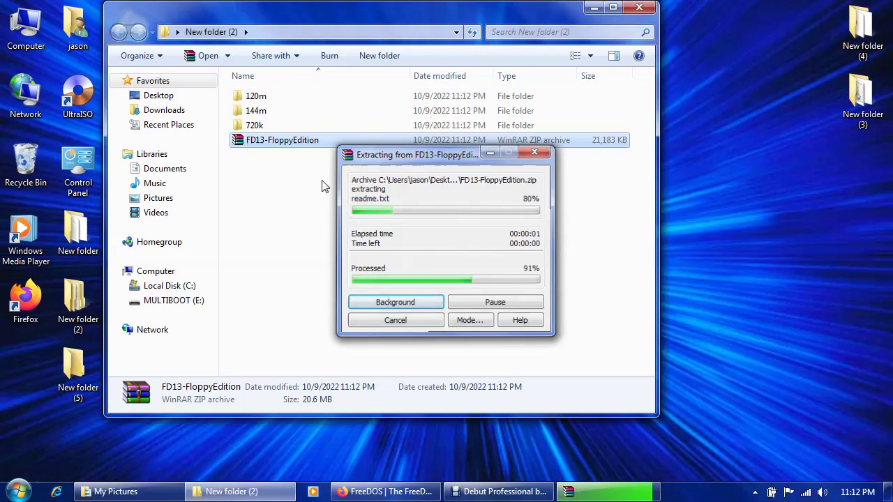
# Step: Delete the 720k and 120m folders, the FD13-FloppyEdition archive and the readme from New folder (2), and close the folder
pyautogui.moveTo(286, 182); pyautogui.dragTo(239, 130)
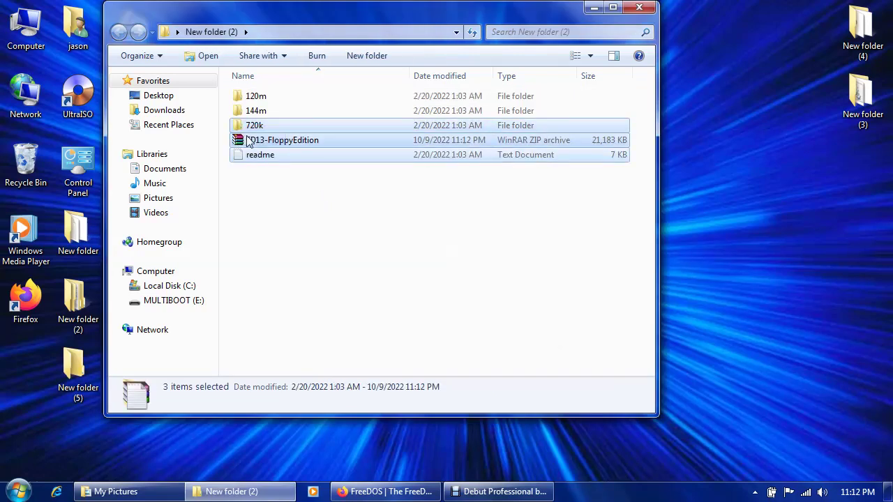
pyautogui.rightClick(247, 139)
pyautogui.click(279, 322)
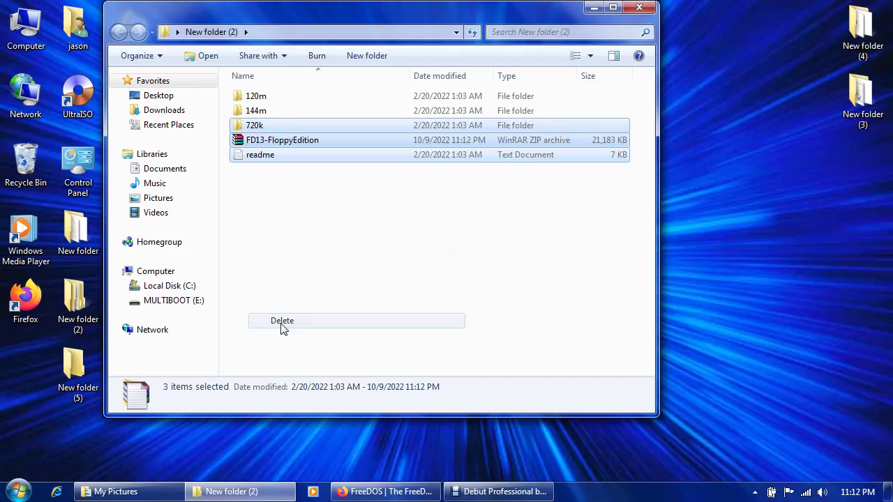
pyautogui.click(499, 259)
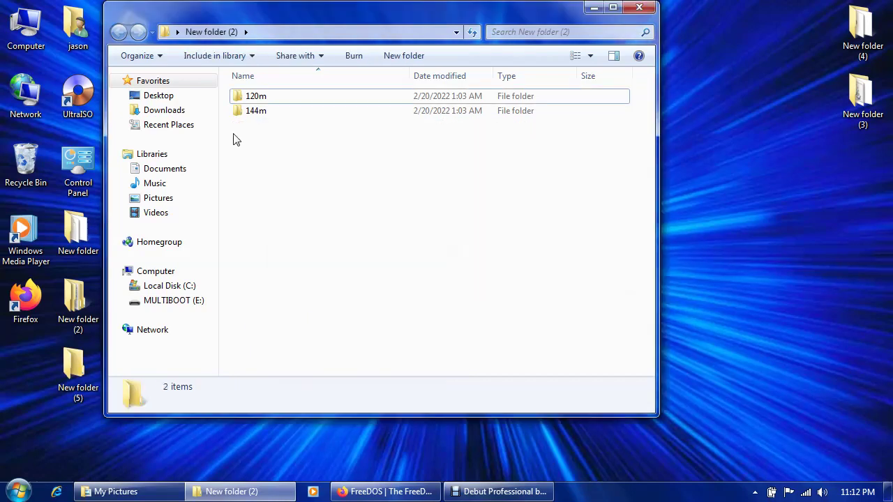
pyautogui.rightClick(260, 97)
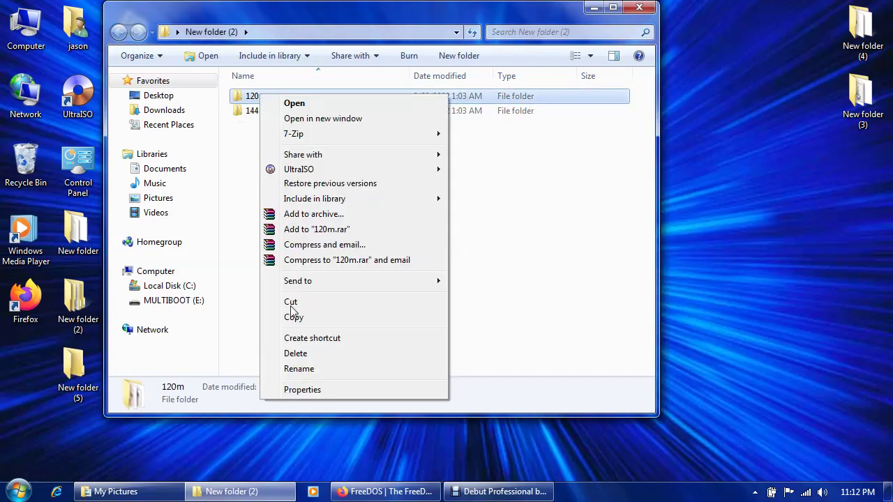
pyautogui.click(300, 354)
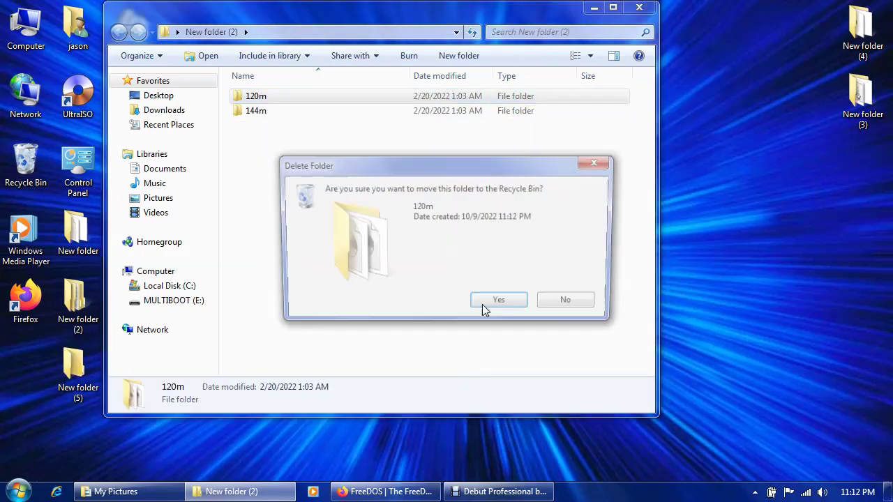
pyautogui.click(499, 305)
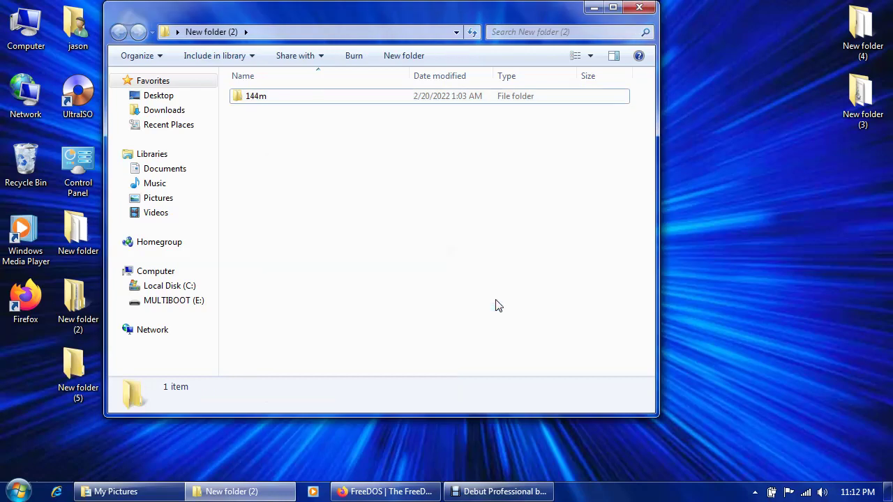
pyautogui.click(639, 8)
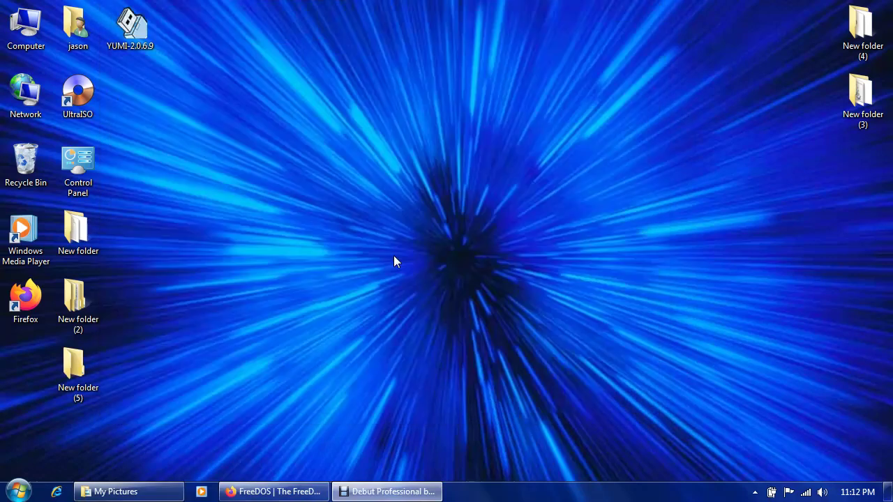
# Step: Return to Firefox, close the FreeDOS page, search Yahoo for WDC and open the Western Digital website
pyautogui.click(287, 491)
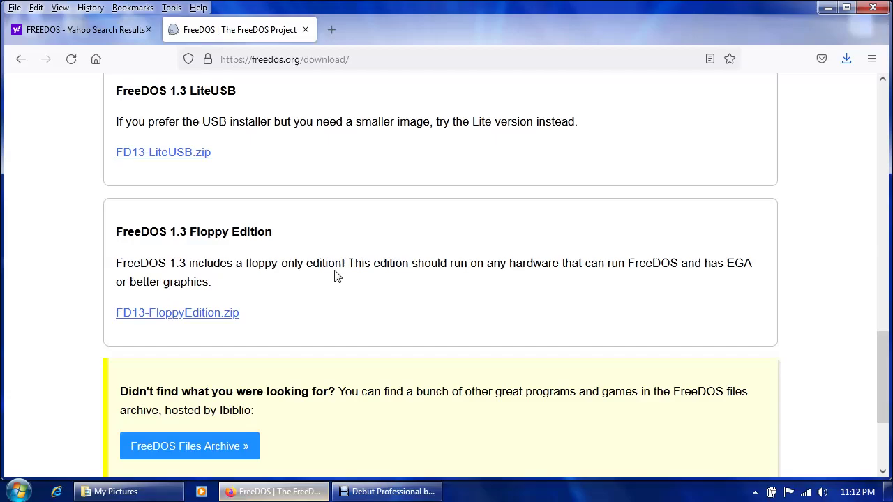
pyautogui.click(305, 29)
pyautogui.click(265, 98)
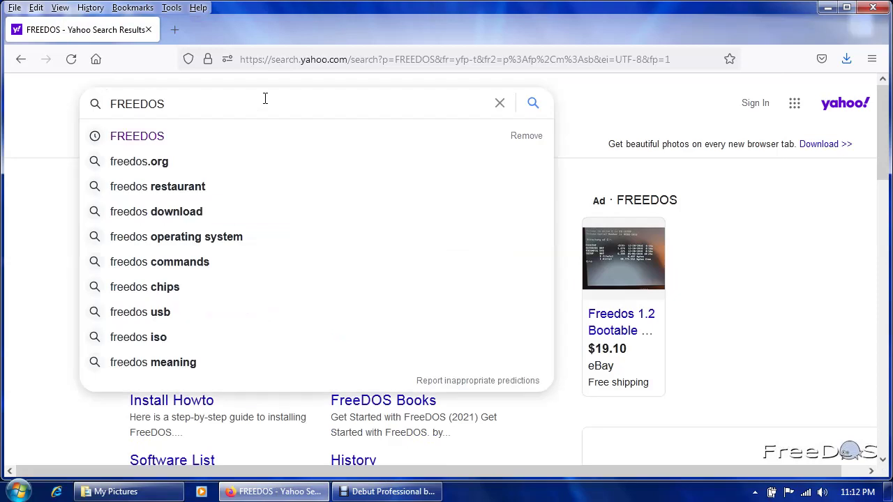
pyautogui.press('BackSpace')
pyautogui.press('BackSpace')
pyautogui.press('BackSpace')
pyautogui.press('BackSpace')
pyautogui.press('BackSpace')
pyautogui.press('BackSpace')
pyautogui.press('BackSpace')
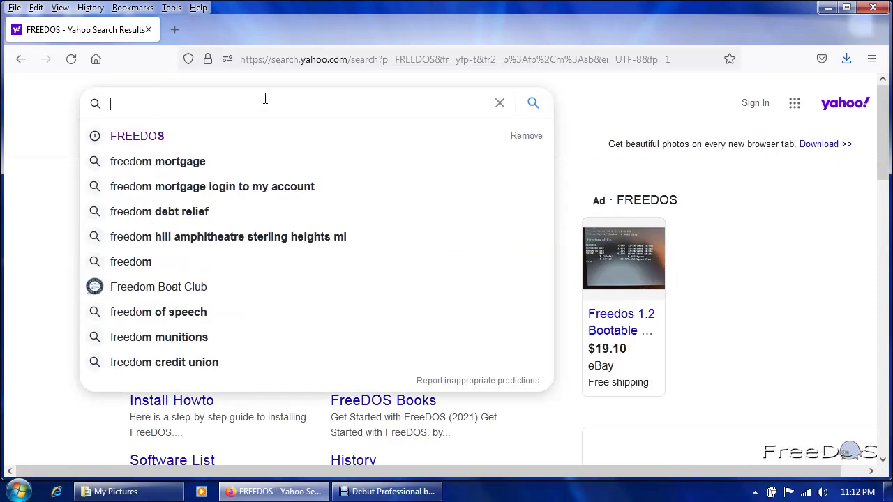
pyautogui.write('WDC')
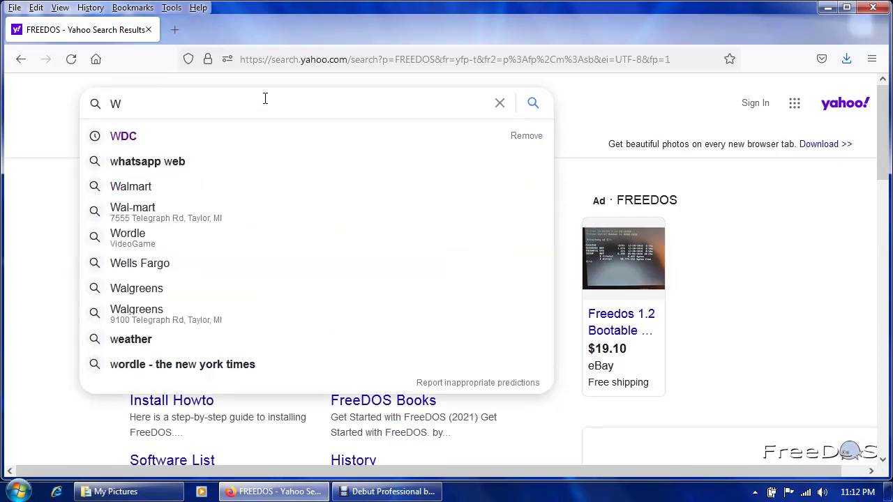
pyautogui.press('Return')
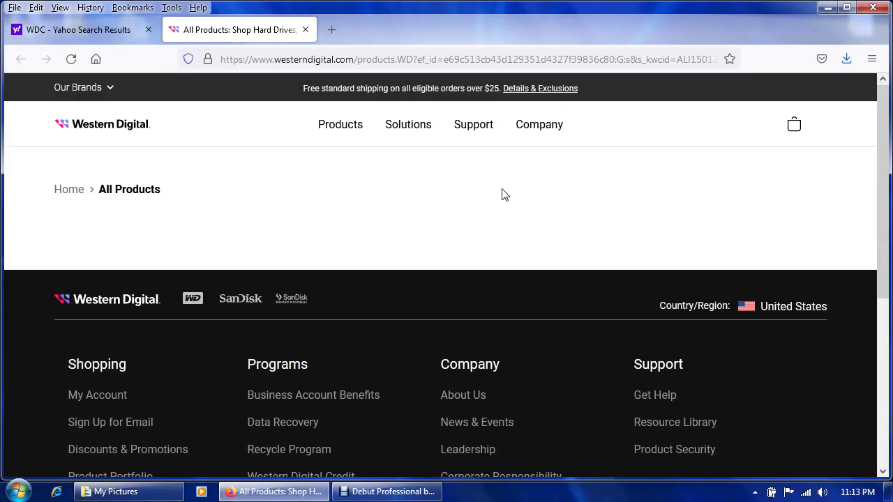
# Step: Open the Get Product Support page of the Western Digital website
pyautogui.scroll(-1, 499, 195)
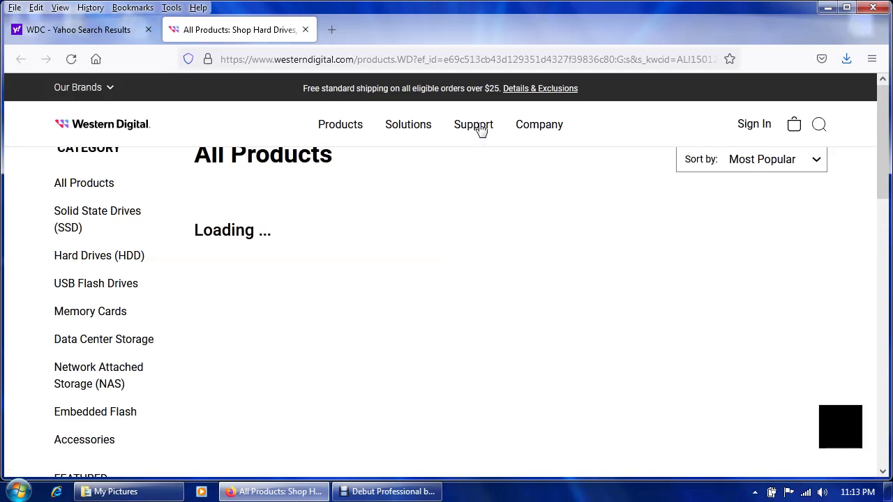
pyautogui.scroll(1, 480, 131)
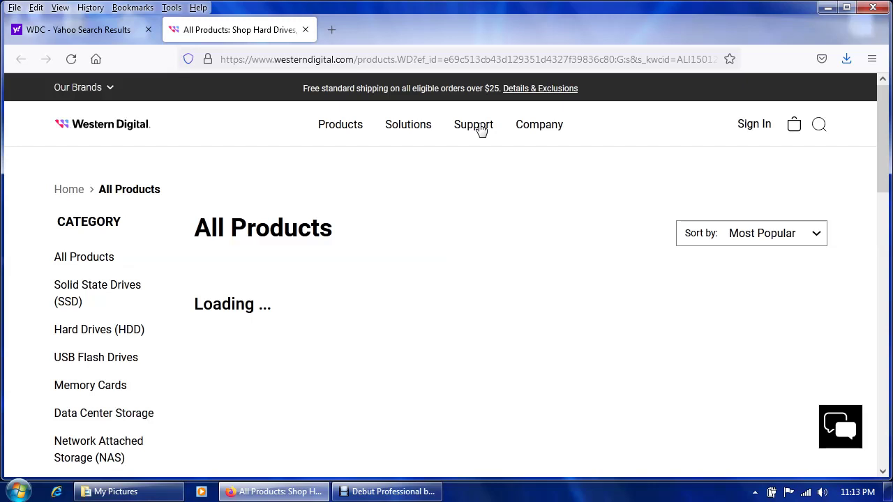
pyautogui.click(480, 131)
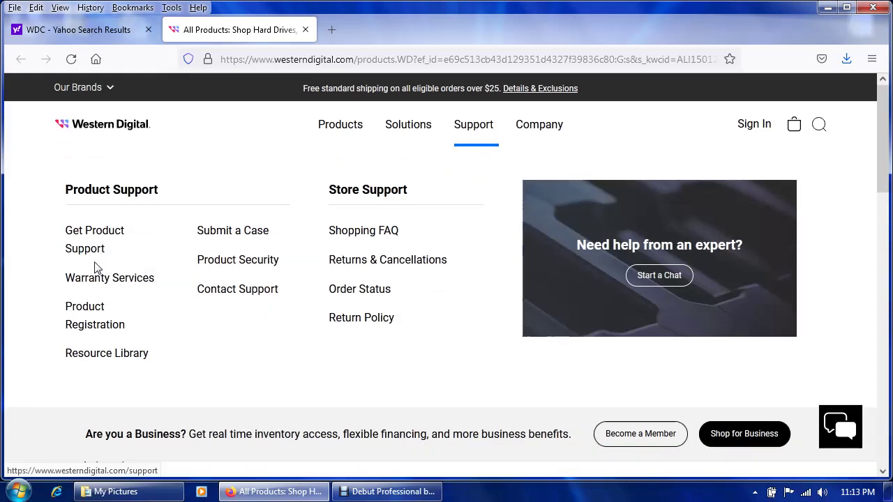
pyautogui.click(96, 252)
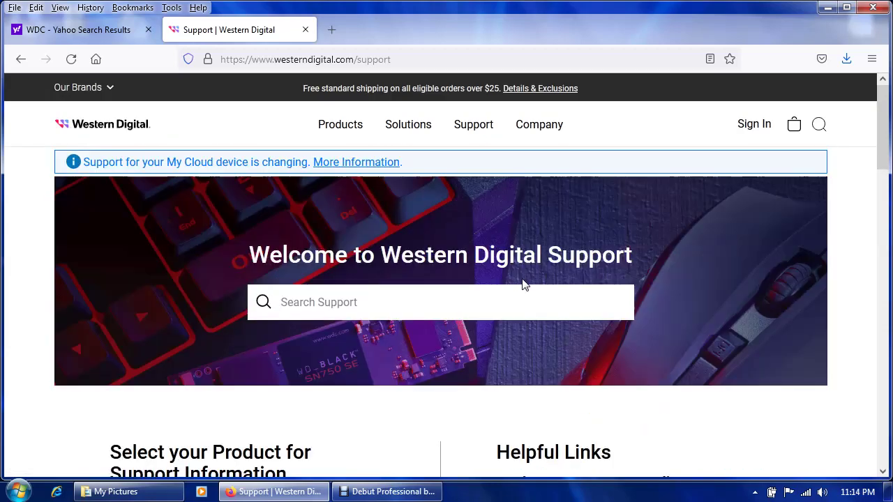
# Step: Open Warranty Replacement Creation from the helpful links and choose the WD brand to enter the WD support site
pyautogui.scroll(-5, 525, 285)
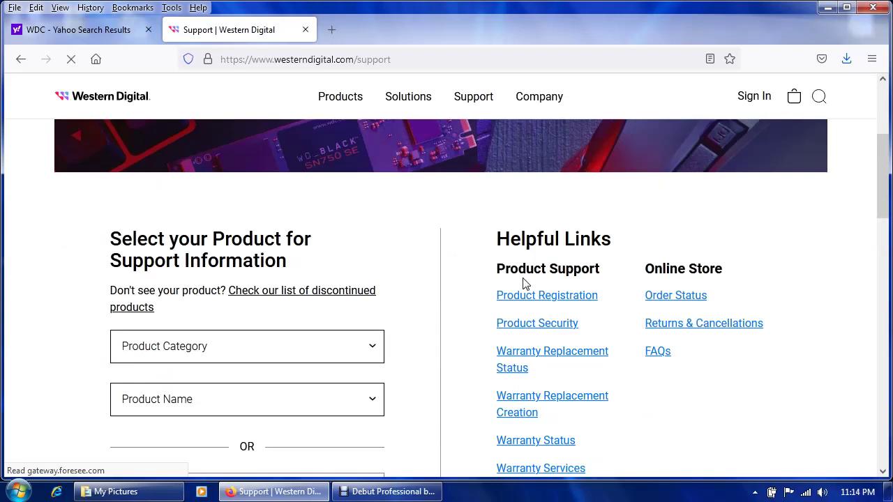
pyautogui.scroll(-2, 524, 284)
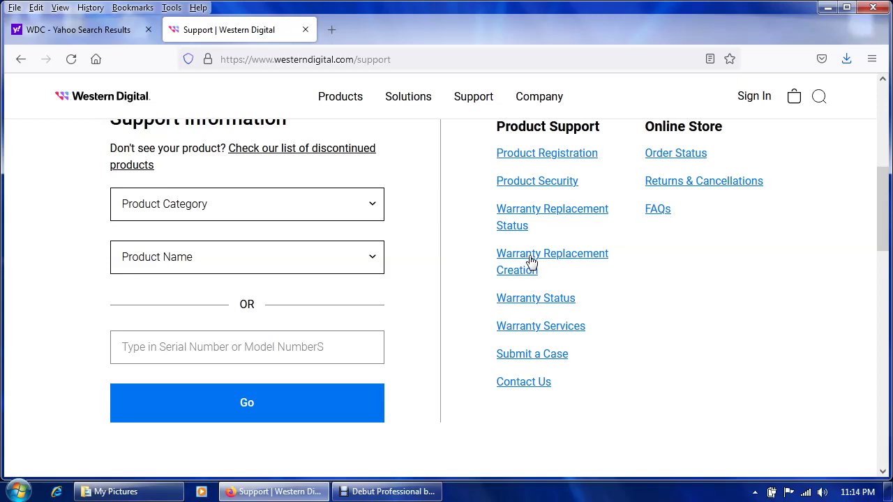
pyautogui.click(530, 261)
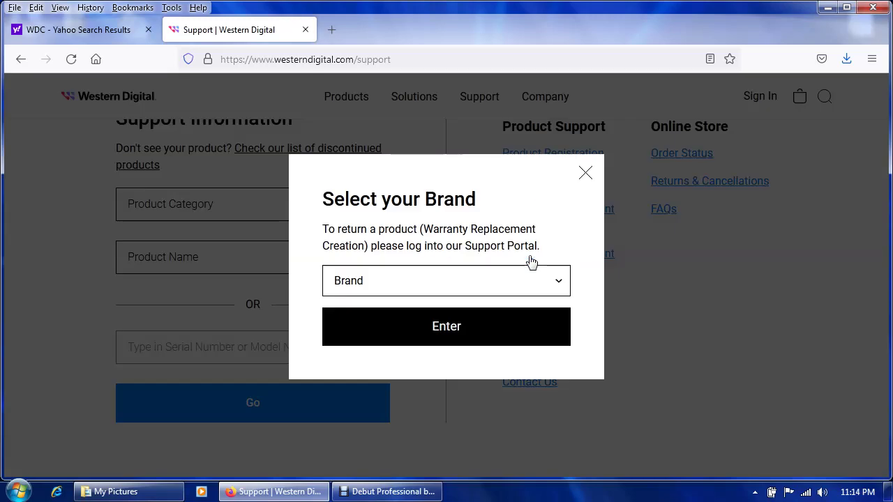
pyautogui.click(509, 289)
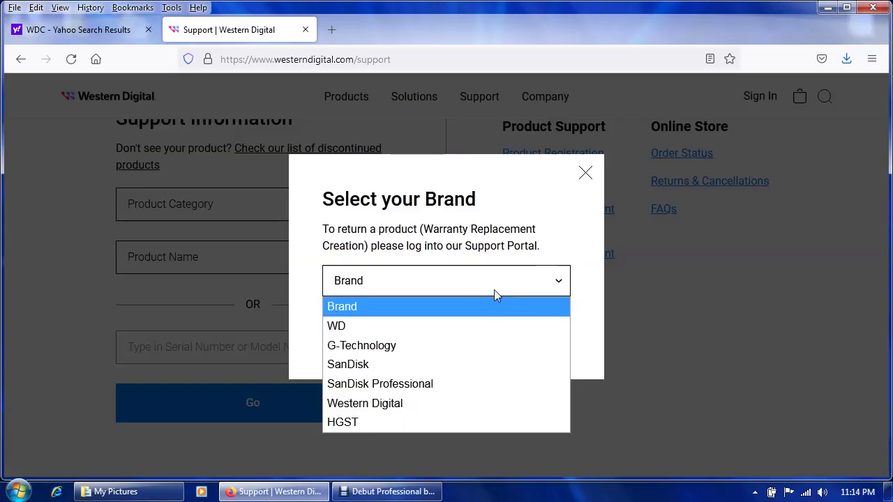
pyautogui.click(462, 324)
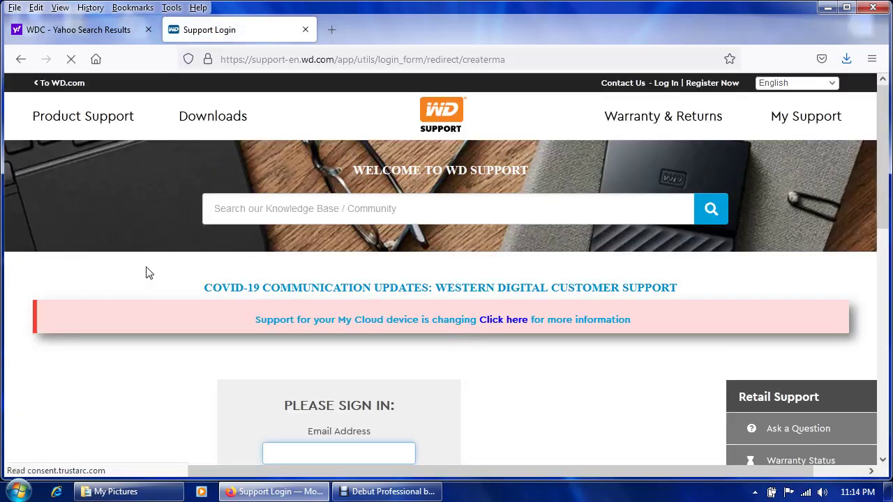
# Step: Go to the legacy products, choose Internal Drives and open the WD Caviar Blue support page
pyautogui.moveTo(89, 130)
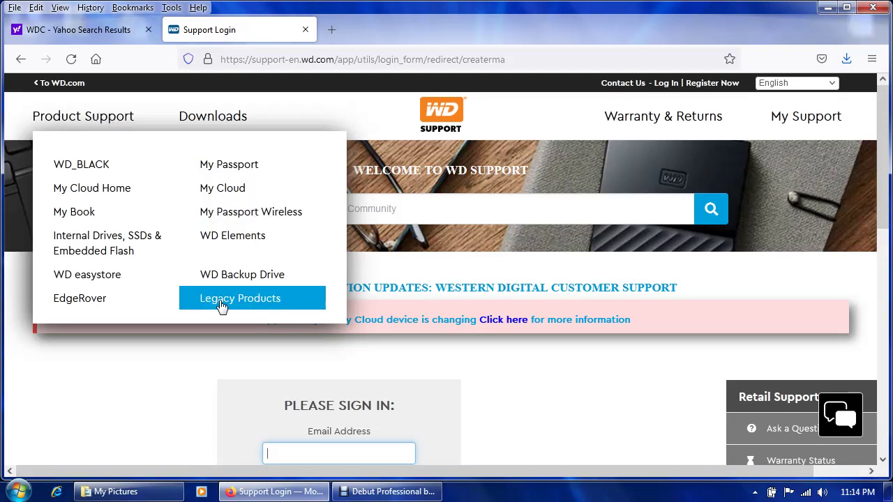
pyautogui.click(222, 299)
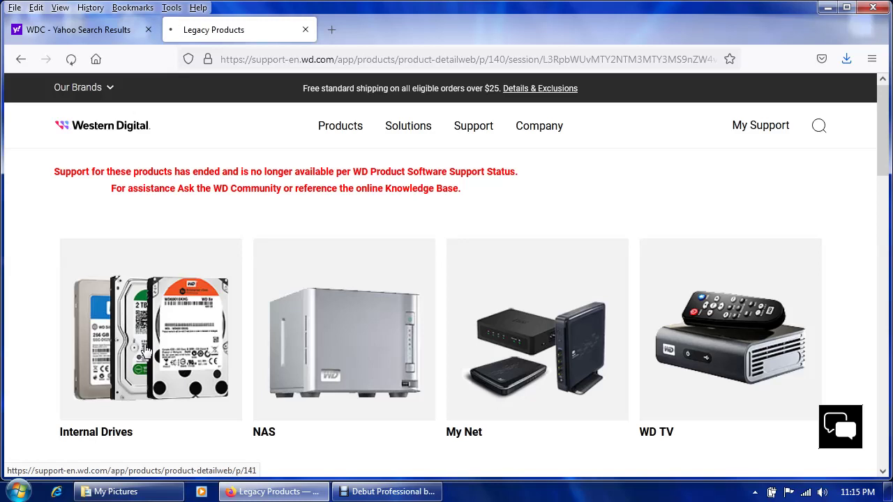
pyautogui.click(146, 351)
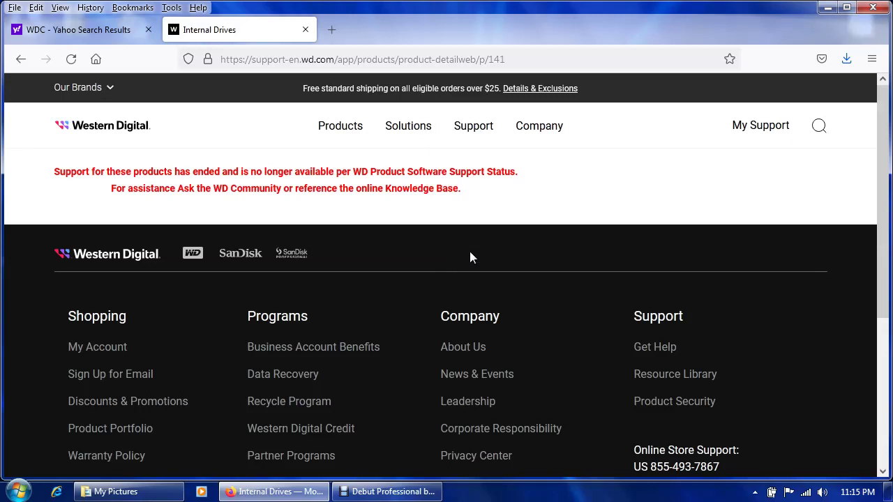
pyautogui.scroll(-2, 507, 267)
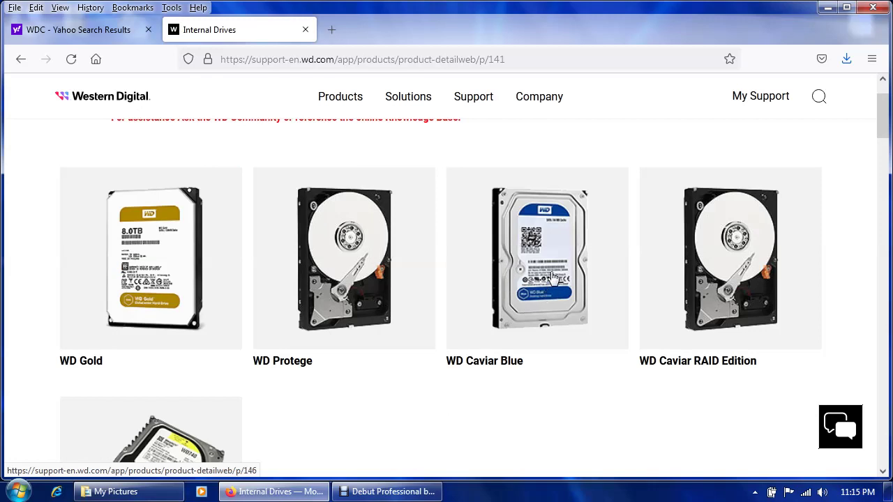
pyautogui.click(551, 277)
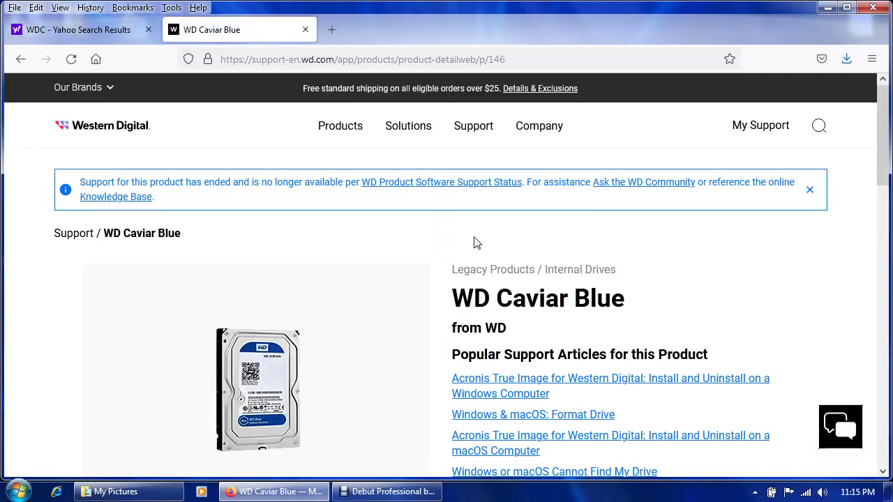
# Step: Find Data Lifeguard Diagnostic for DOS among the WD Caviar Blue downloads and save dlgdiag_5_27 to the desktop
pyautogui.scroll(-5, 477, 237)
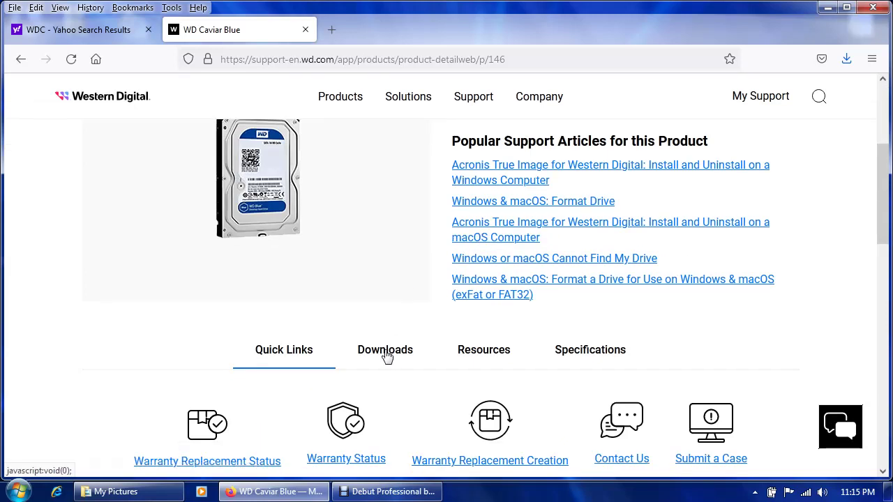
pyautogui.click(385, 353)
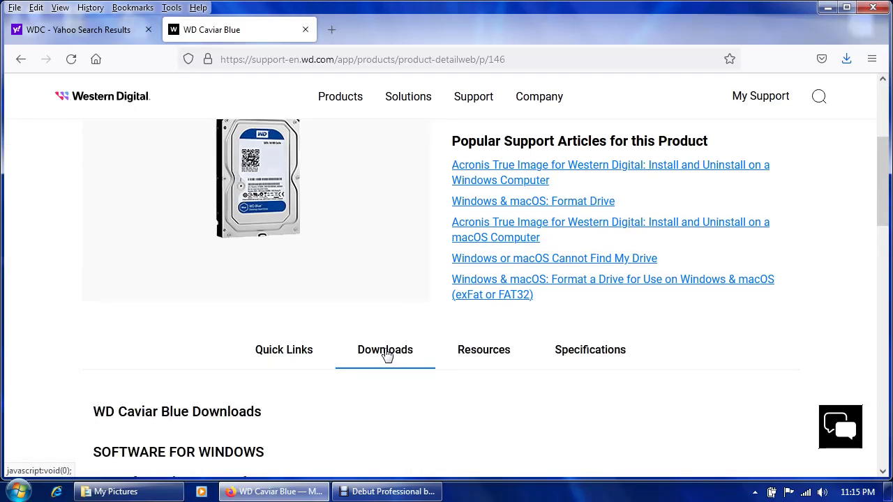
pyautogui.scroll(-3, 387, 353)
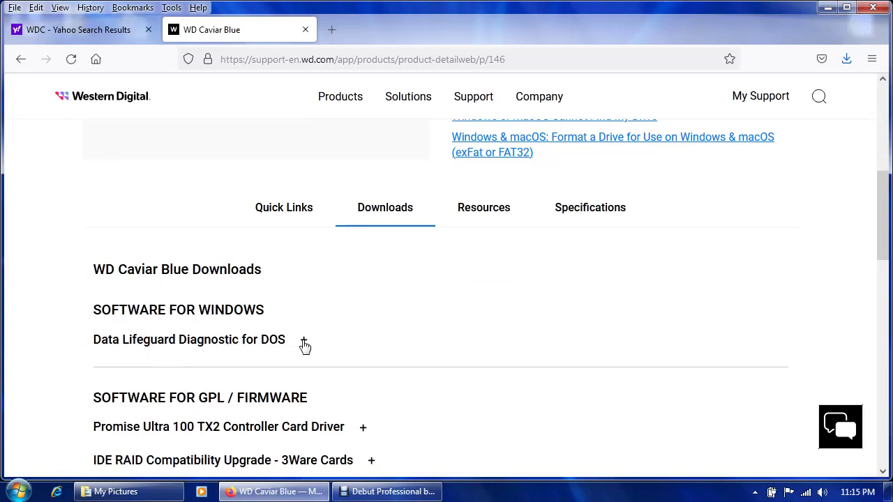
pyautogui.click(304, 343)
pyautogui.scroll(-3, 299, 342)
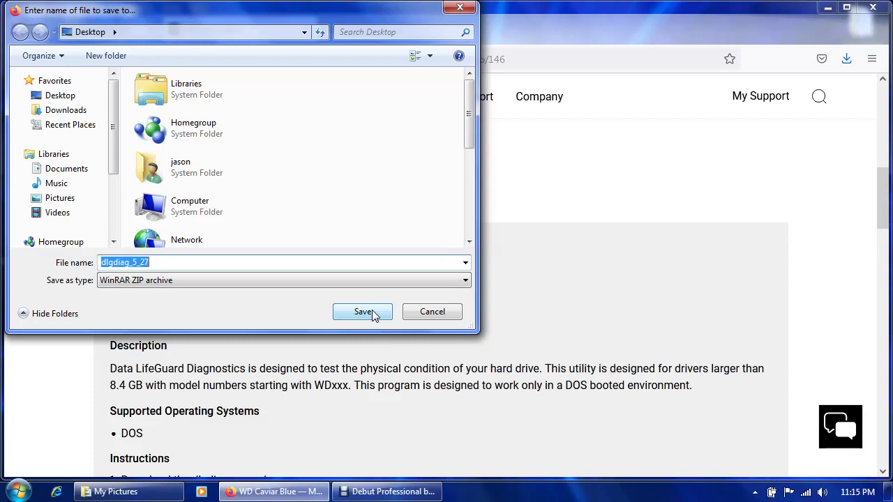
pyautogui.click(374, 315)
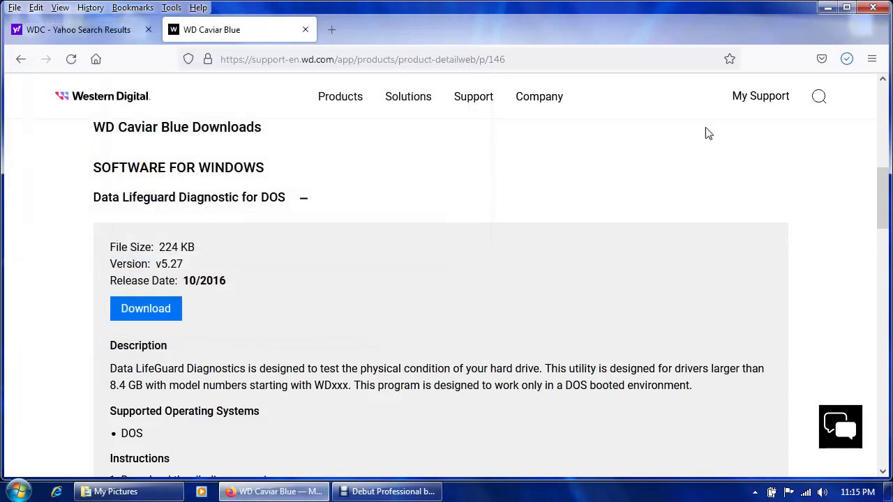
# Step: Move the dlgdiag_5_27 archive from the desktop into New folder (5) and extract it in place there
pyautogui.click(827, 7)
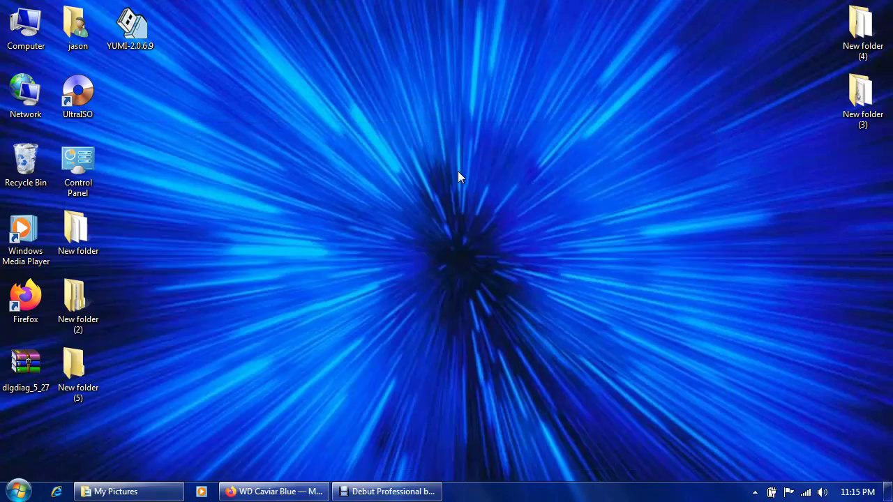
pyautogui.moveTo(20, 362); pyautogui.dragTo(76, 369)
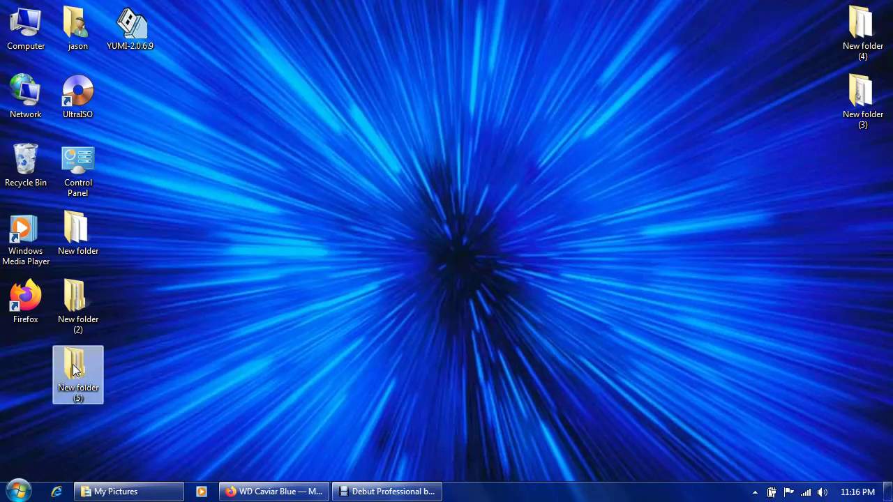
pyautogui.rightClick(77, 369)
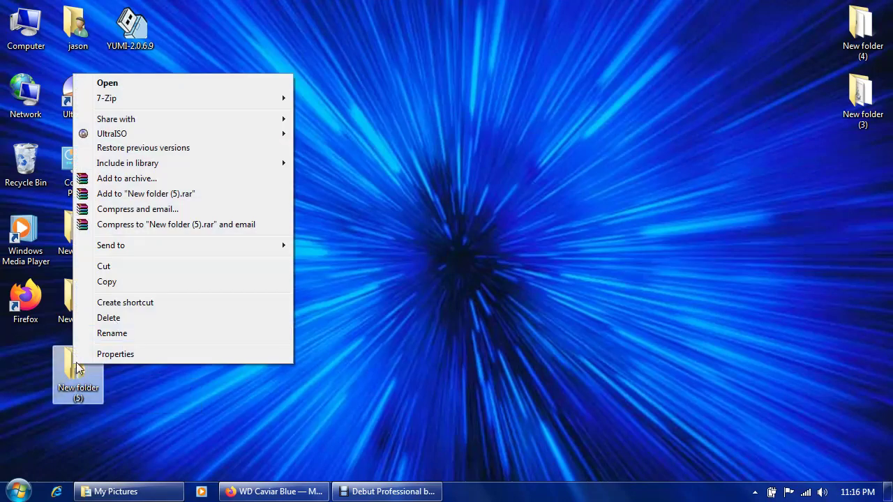
pyautogui.click(265, 81)
pyautogui.click(285, 114)
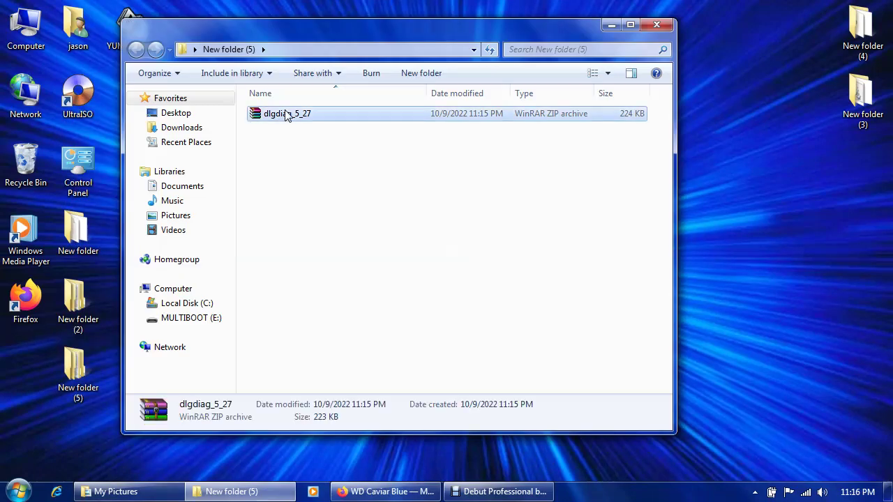
pyautogui.rightClick(285, 114)
pyautogui.click(313, 153)
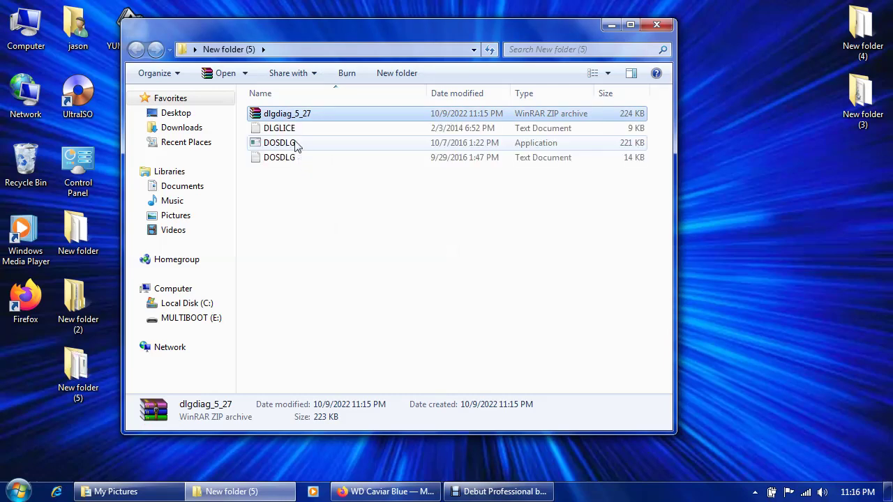
# Step: Delete the dlgdiag_5_27 archive from New folder (5)
pyautogui.rightClick(300, 117)
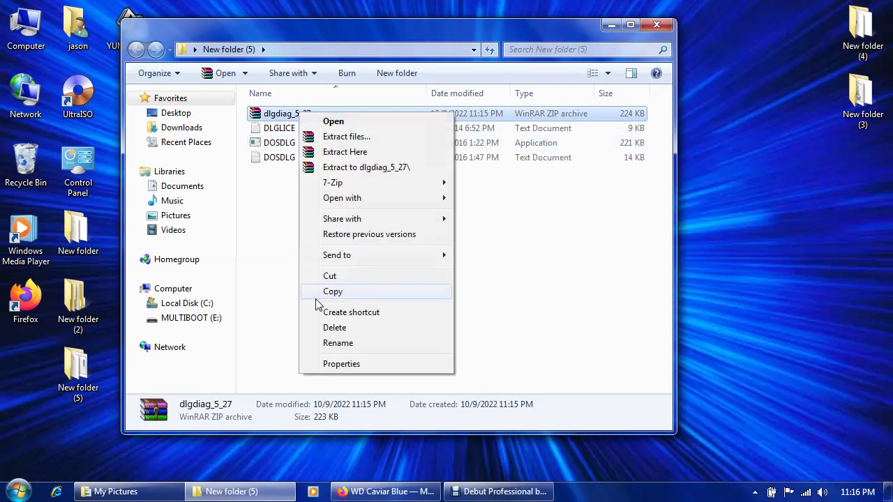
pyautogui.click(337, 331)
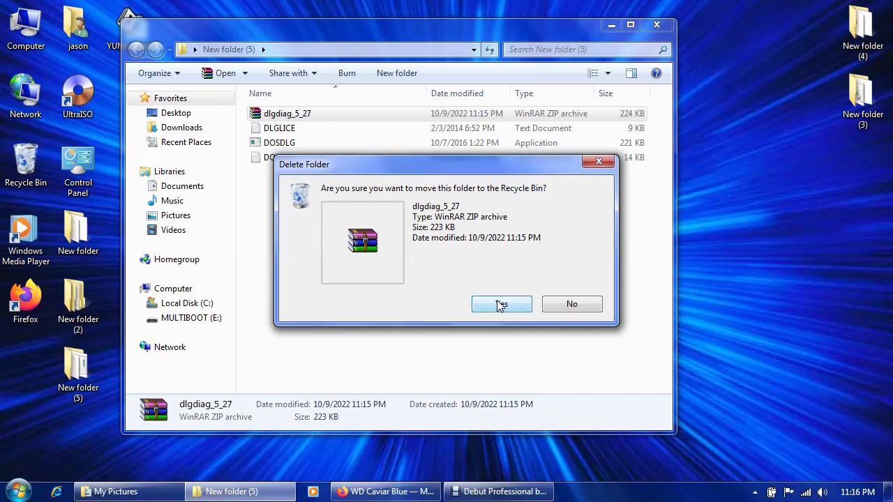
pyautogui.click(498, 304)
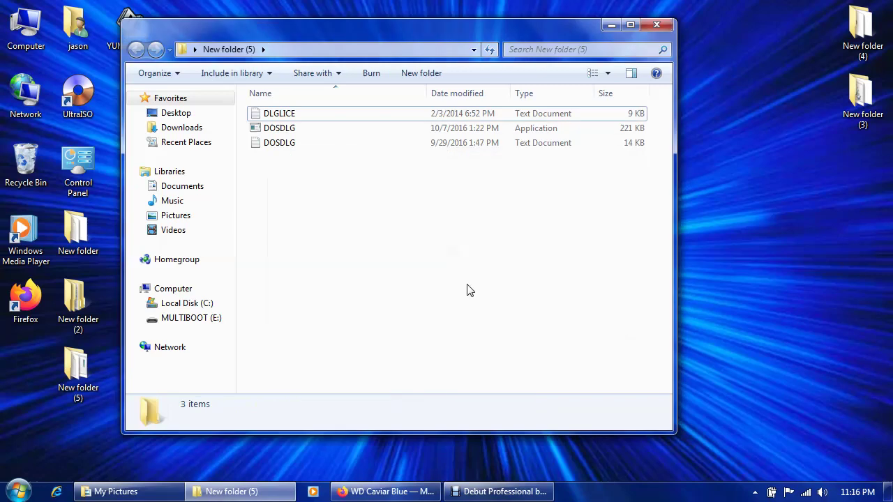
# Step: Rename the DOSDLG application to DOSDLG5, copy the new name to the clipboard, and close New folder (5)
pyautogui.rightClick(292, 131)
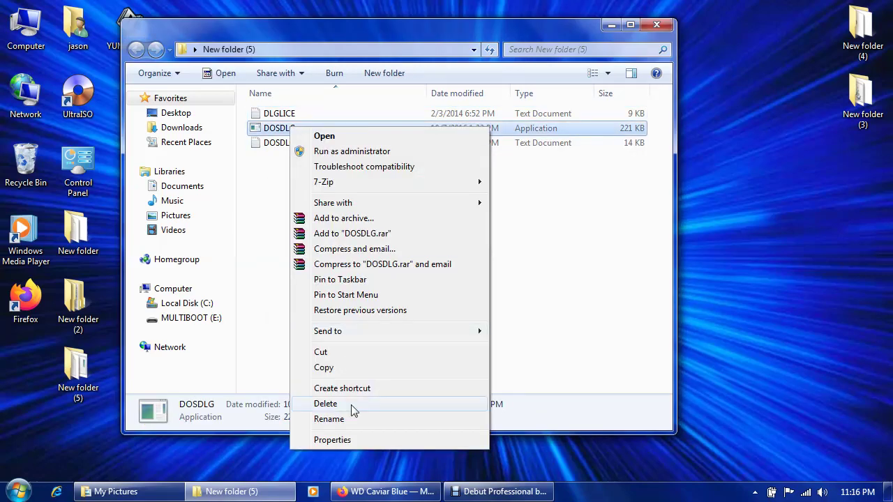
pyautogui.click(344, 419)
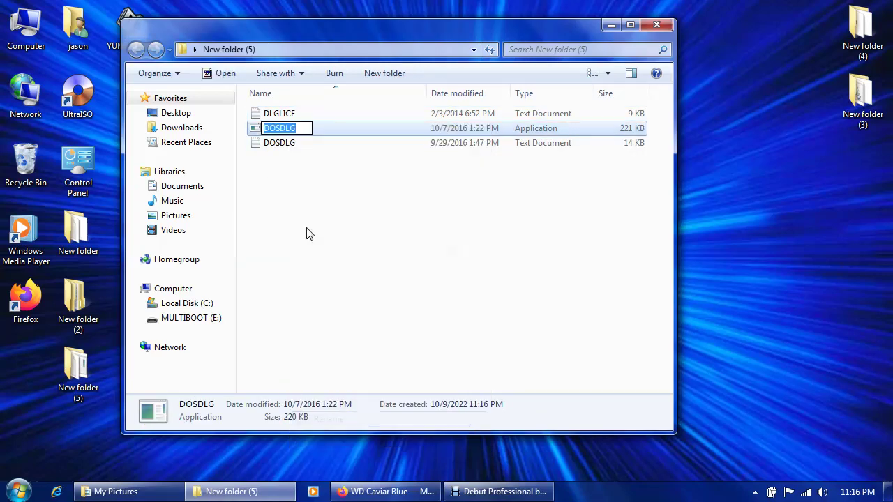
pyautogui.click(309, 128)
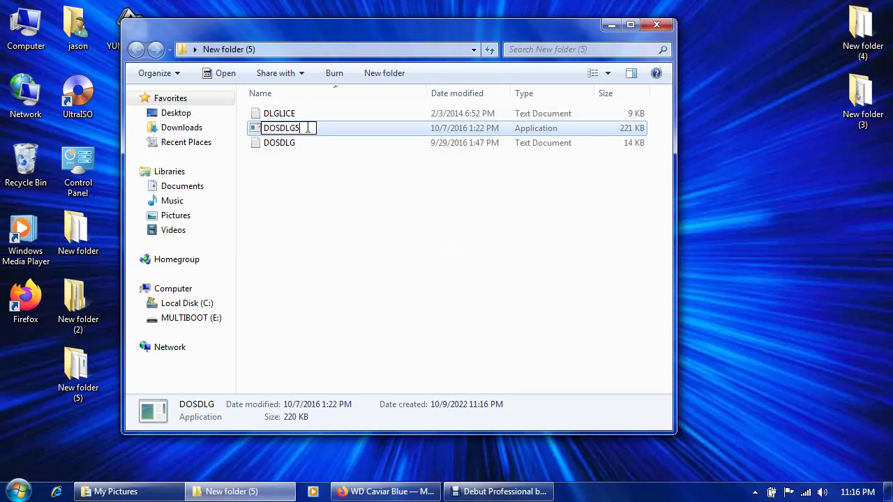
pyautogui.moveTo(308, 127); pyautogui.dragTo(255, 128)
pyautogui.rightClick(278, 127)
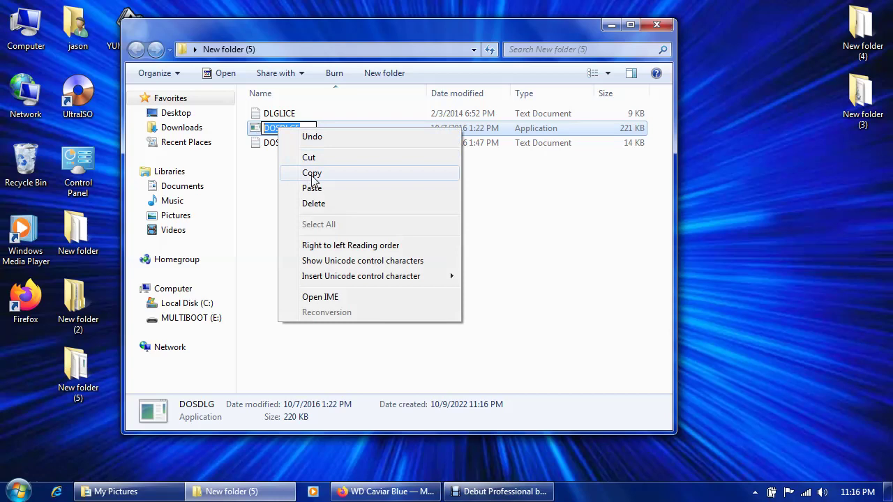
pyautogui.click(312, 176)
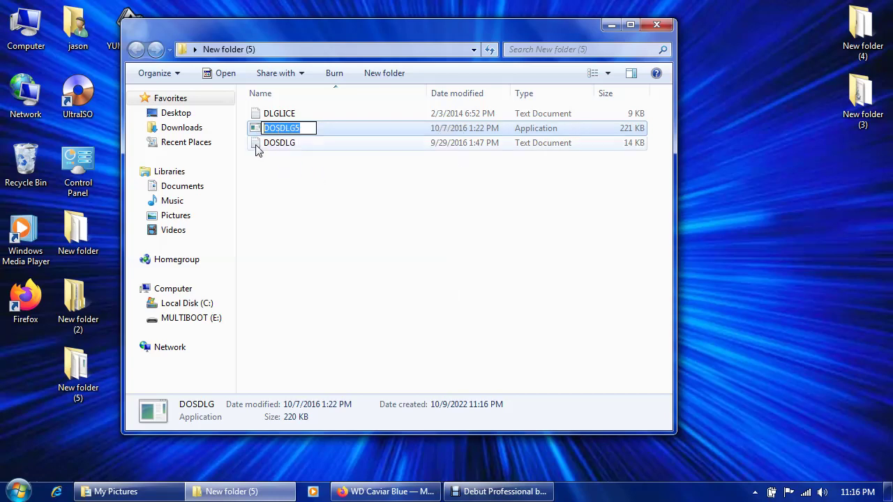
pyautogui.press('Return')
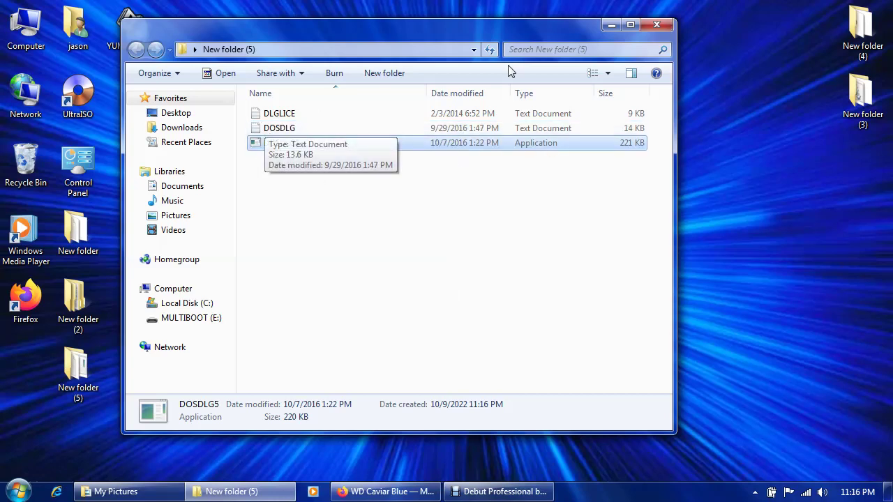
pyautogui.click(656, 25)
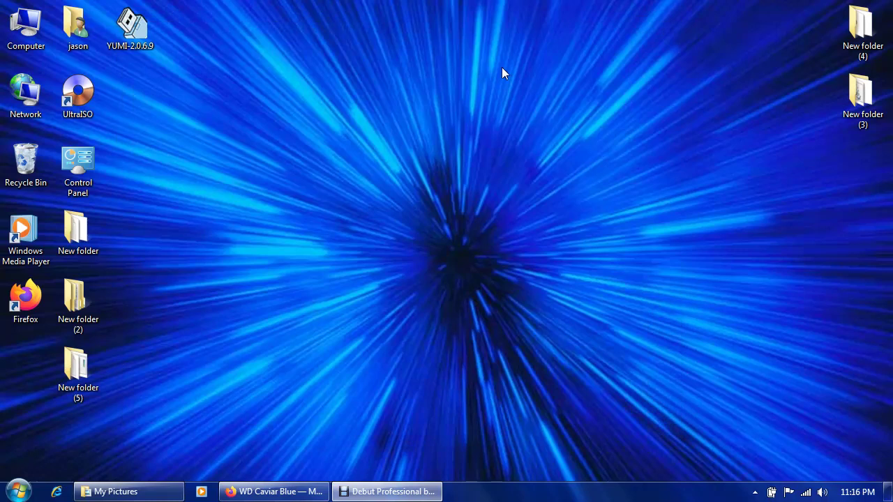
# Step: Launch UltraISO and open the x86BOOT disk image from the 144m folder inside the desktop's New folder (2)
pyautogui.rightClick(84, 95)
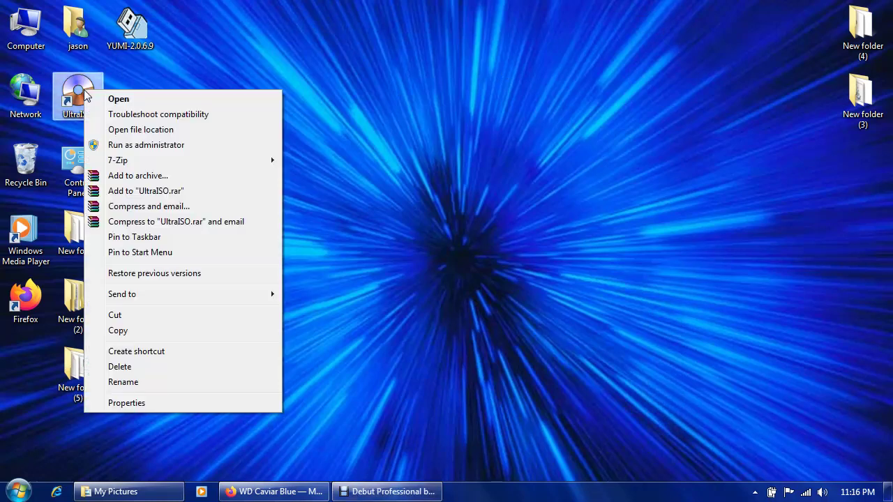
pyautogui.click(119, 98)
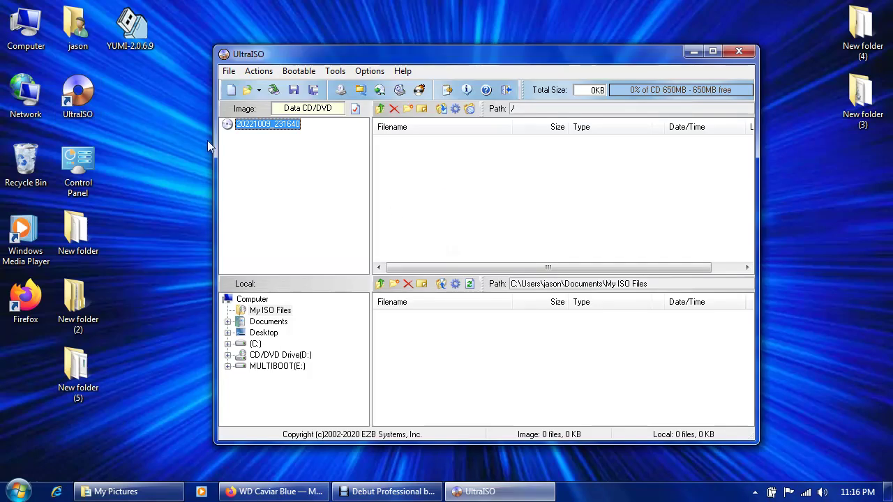
pyautogui.click(228, 71)
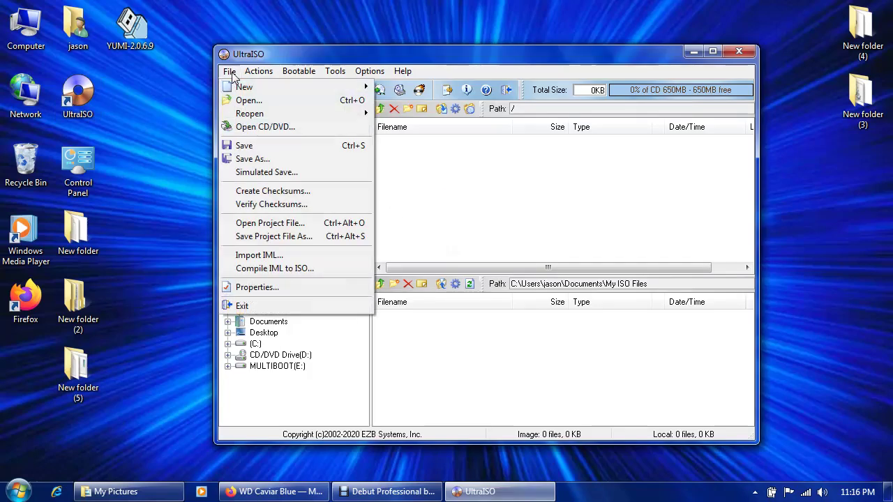
pyautogui.click(239, 102)
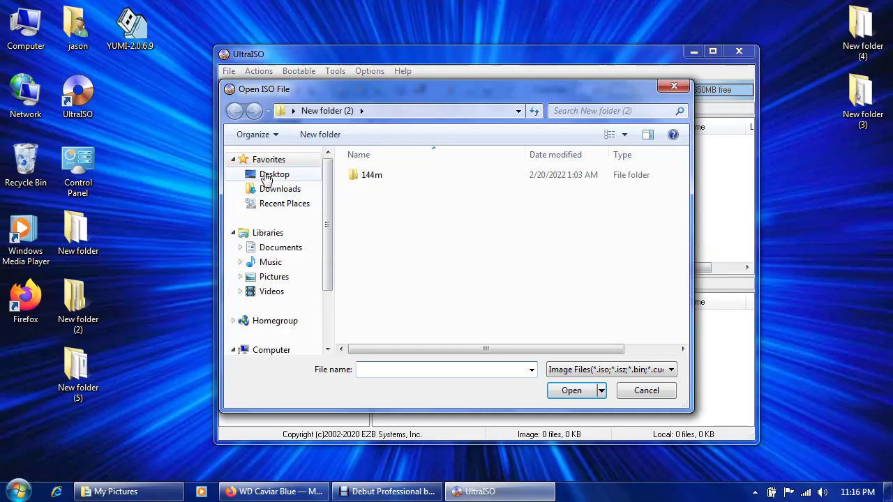
pyautogui.click(274, 180)
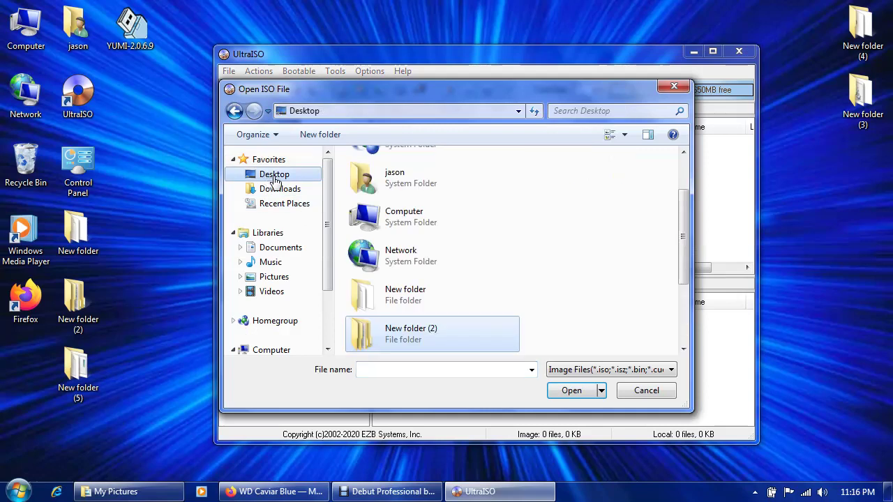
pyautogui.click(387, 341)
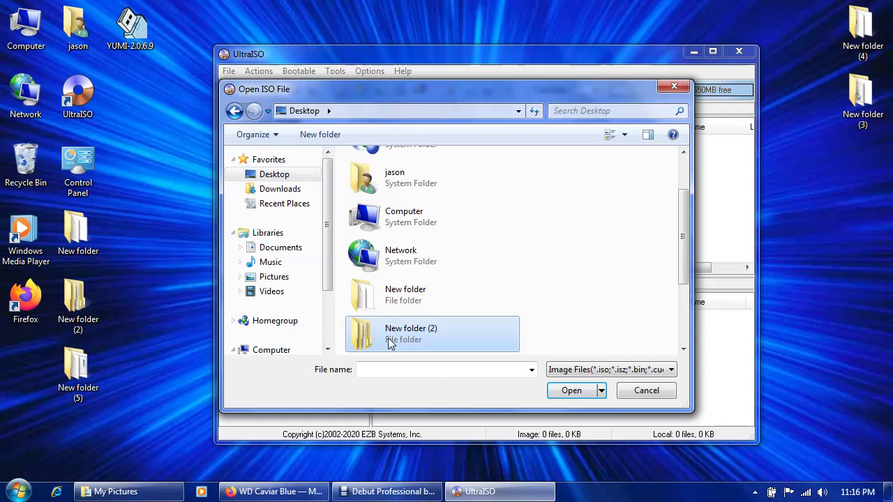
pyautogui.click(571, 391)
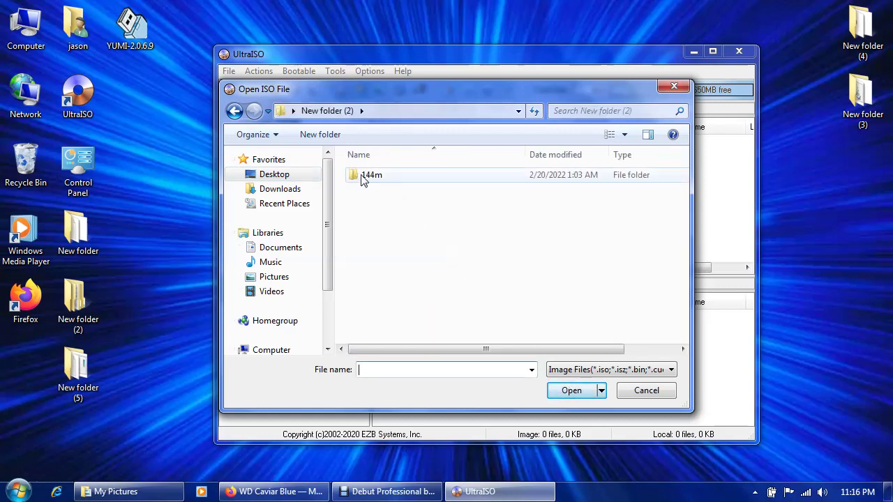
pyautogui.click(571, 390)
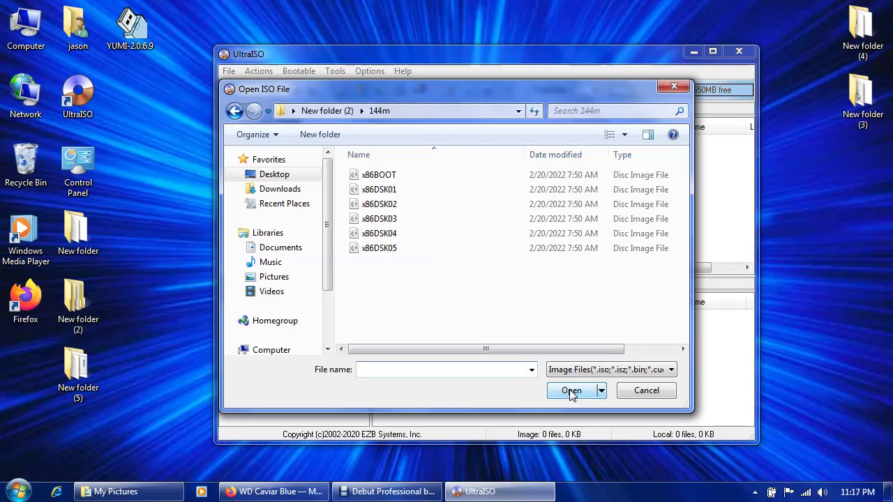
pyautogui.click(382, 177)
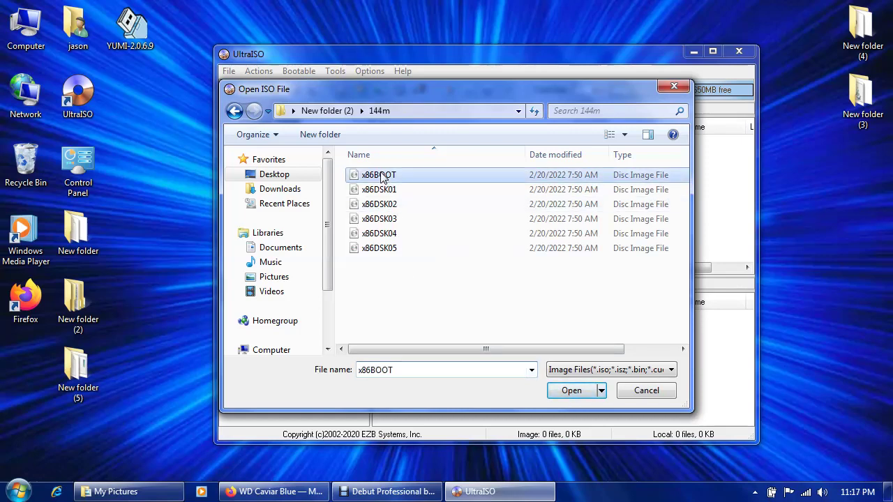
pyautogui.click(571, 392)
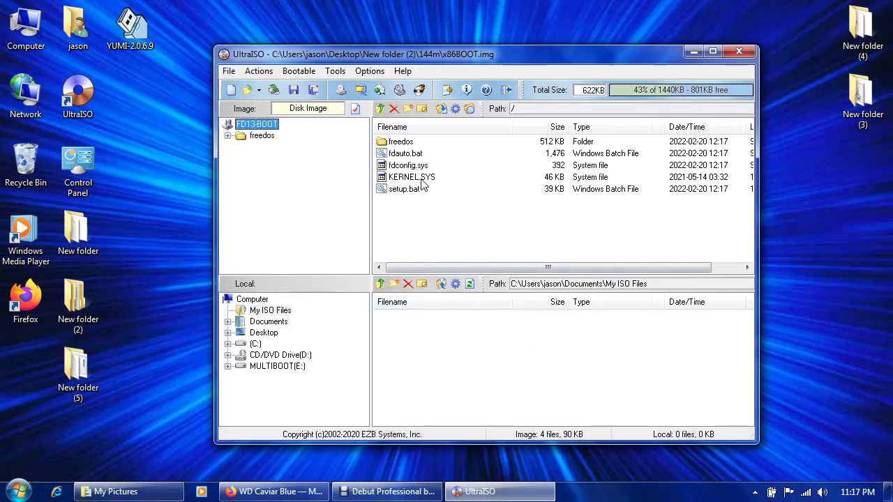
# Step: Extract KERNEL.SYS from the image root and command.com from its freedos/bin folder to the desktop
pyautogui.moveTo(422, 180); pyautogui.dragTo(131, 75)
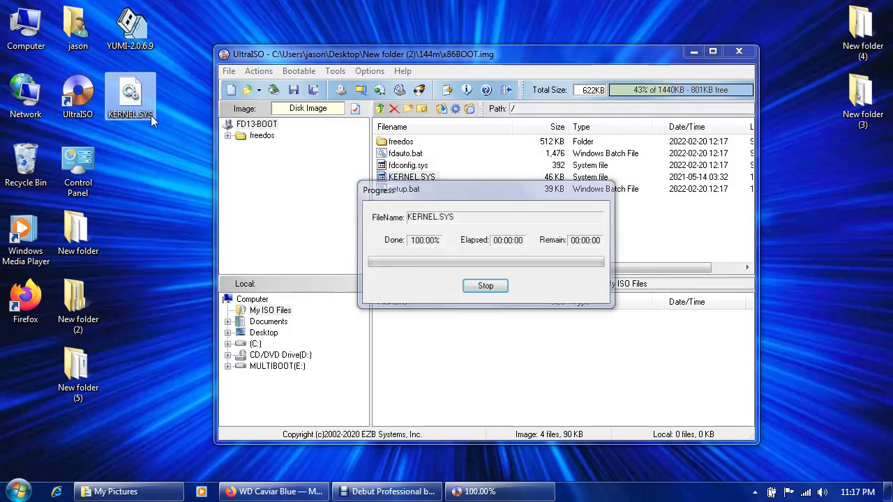
pyautogui.click(228, 136)
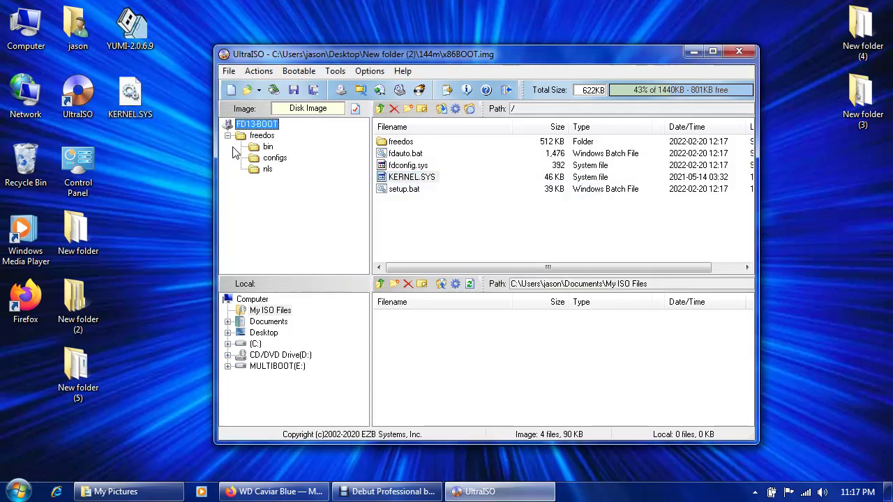
pyautogui.click(267, 147)
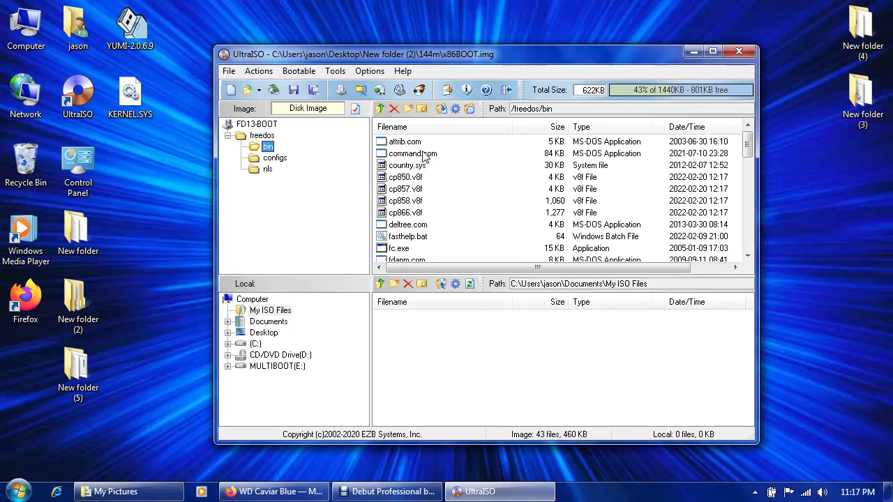
pyautogui.moveTo(425, 154); pyautogui.dragTo(159, 169)
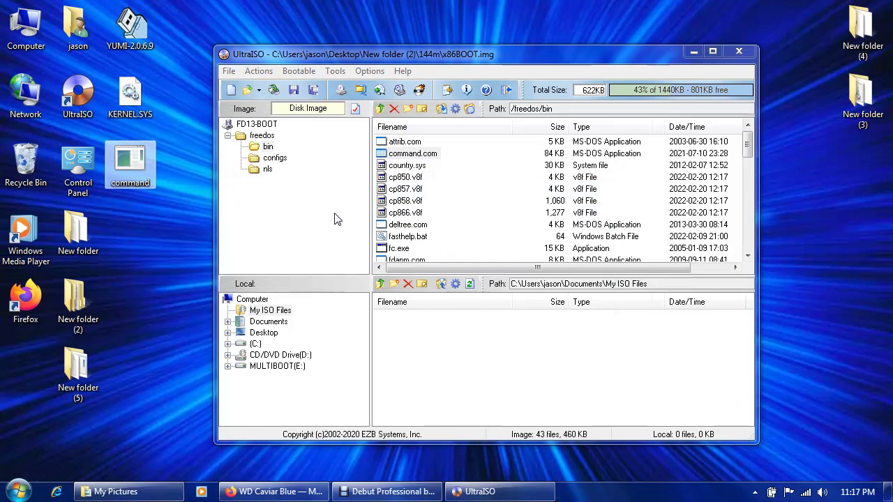
pyautogui.rightClick(105, 429)
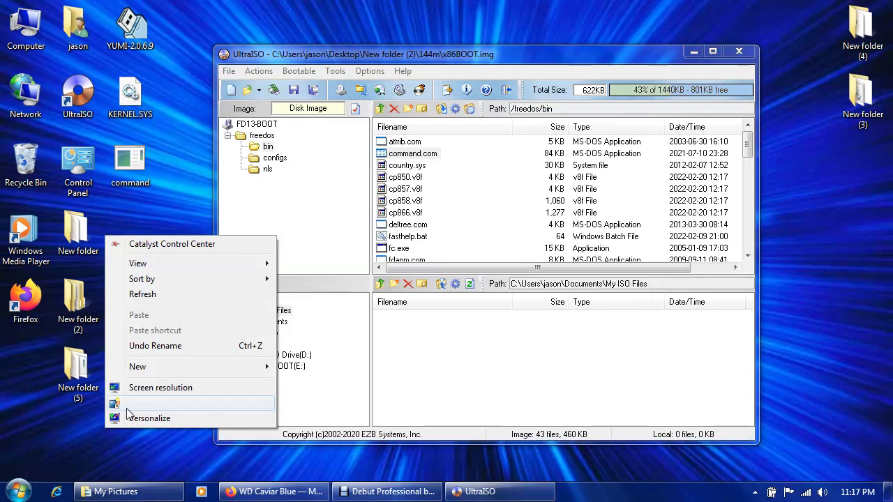
pyautogui.moveTo(207, 369)
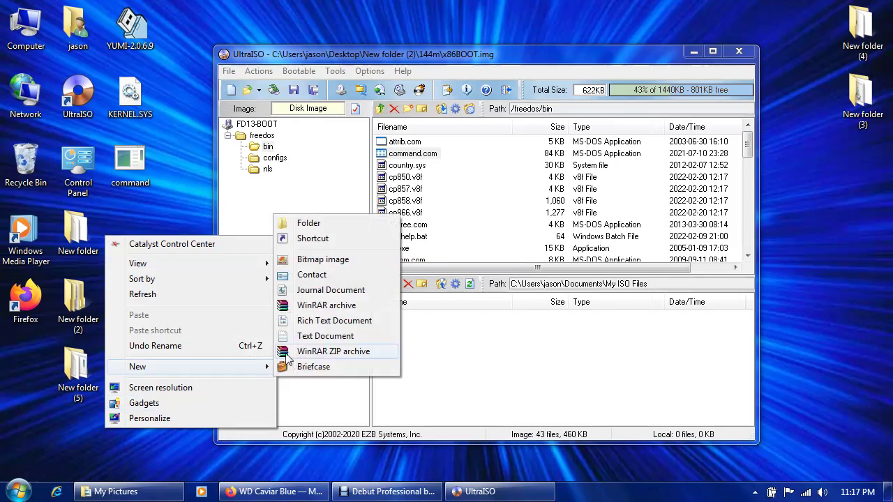
pyautogui.click(310, 338)
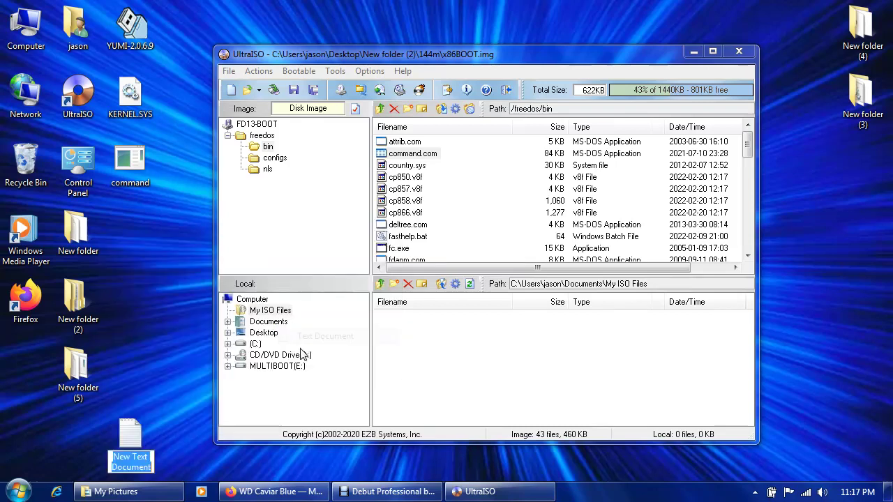
pyautogui.click(132, 444)
pyautogui.rightClick(133, 444)
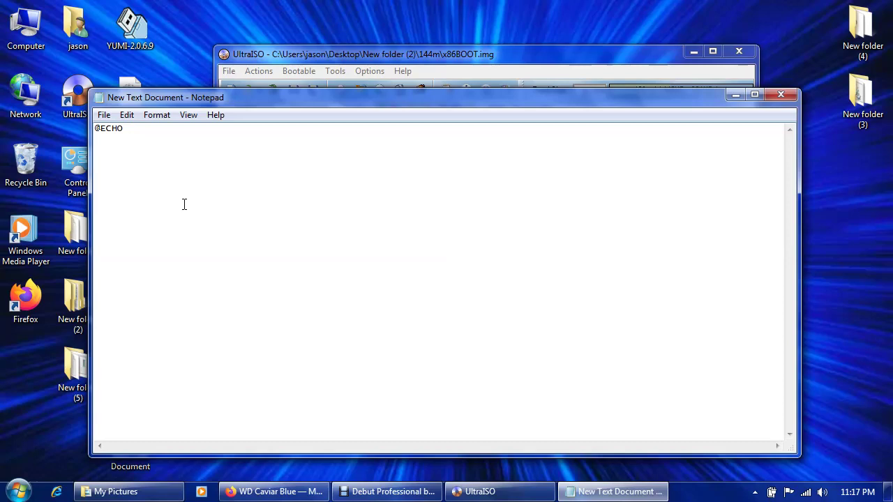
pyautogui.write('OFF')
pyautogui.rightClick(136, 153)
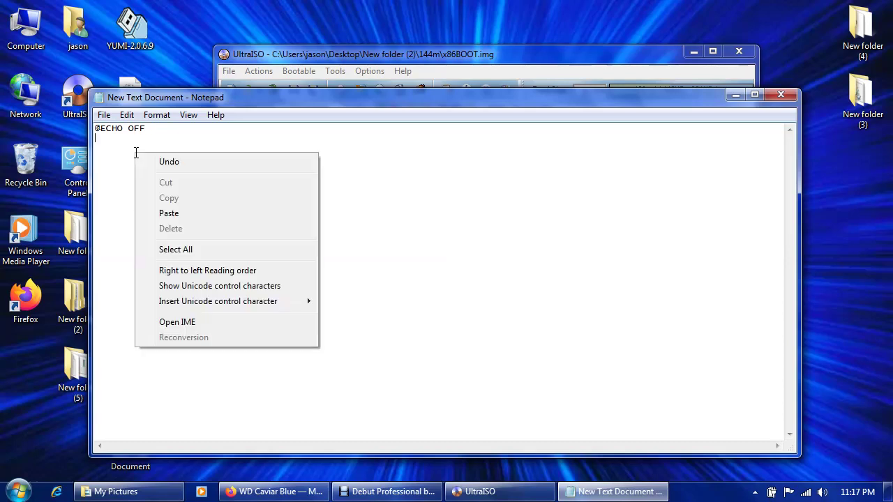
pyautogui.click(168, 213)
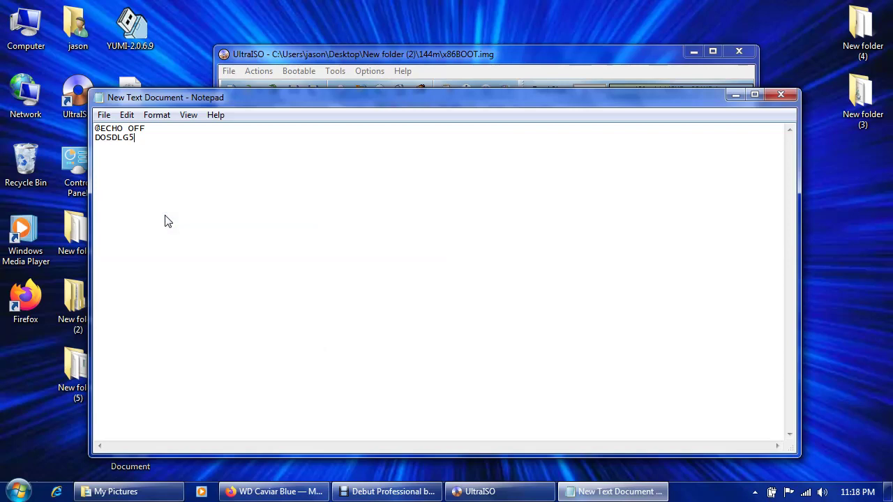
# Step: Save the text as AUTOEXEC.BAT on the desktop, close Notepad, and place the AUTOEXEC icon below the command file
pyautogui.click(103, 115)
pyautogui.click(120, 180)
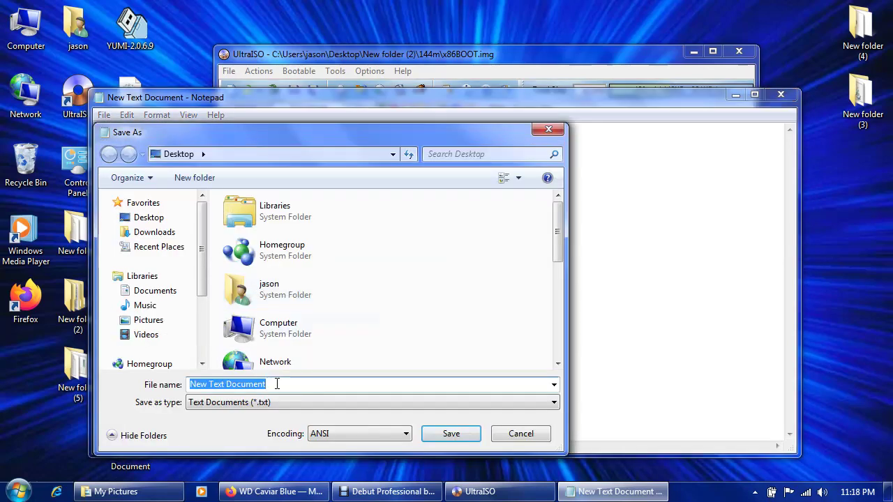
pyautogui.click(277, 384)
pyautogui.press('BackSpace')
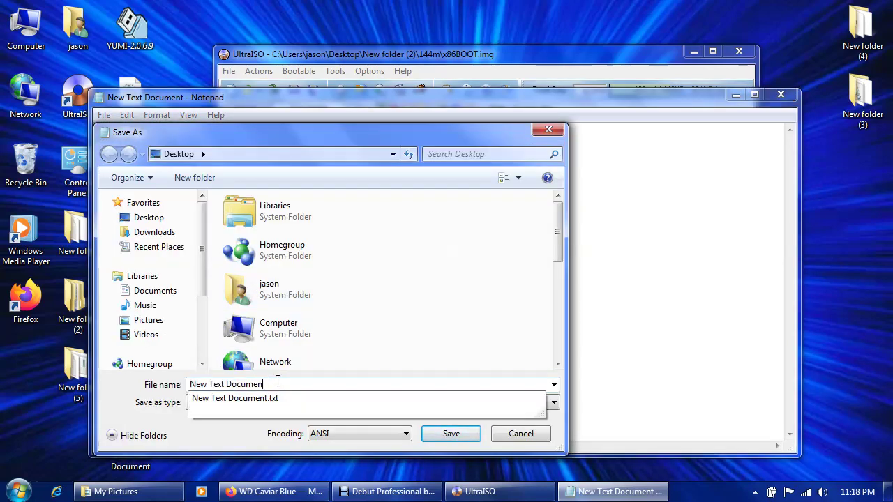
pyautogui.press('BackSpace')
pyautogui.press('BackSpace')
pyautogui.press('BackSpace')
pyautogui.press('BackSpace')
pyautogui.press('BackSpace')
pyautogui.press('BackSpace')
pyautogui.press('BackSpace')
pyautogui.press('BackSpace')
pyautogui.press('BackSpace')
pyautogui.press('BackSpace')
pyautogui.press('BackSpace')
pyautogui.press('BackSpace')
pyautogui.press('BackSpace')
pyautogui.press('BackSpace')
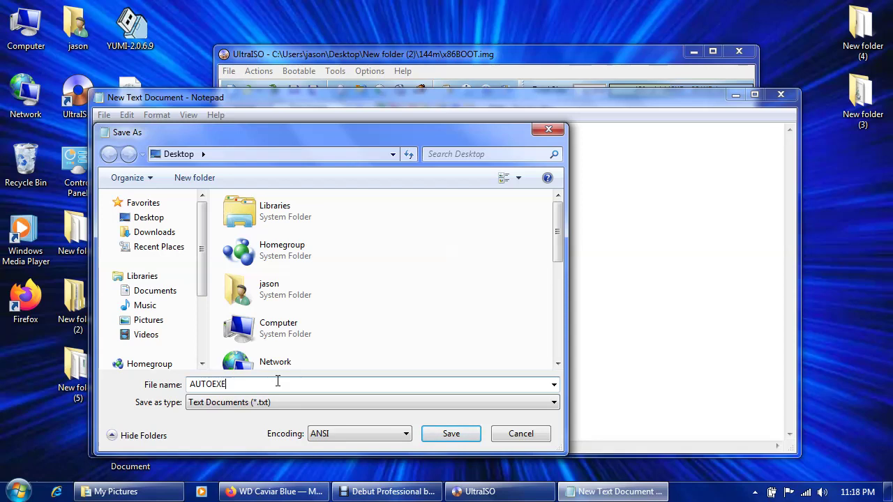
pyautogui.write('C.BAT')
pyautogui.click(444, 433)
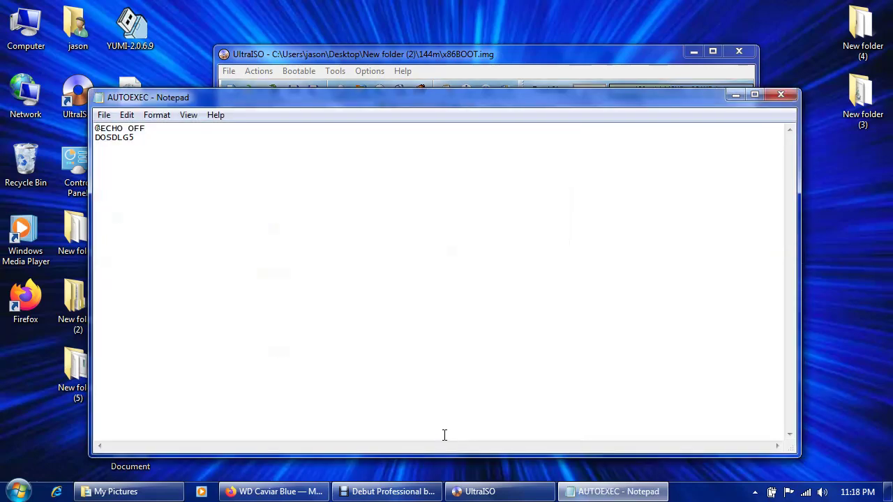
pyautogui.click(781, 94)
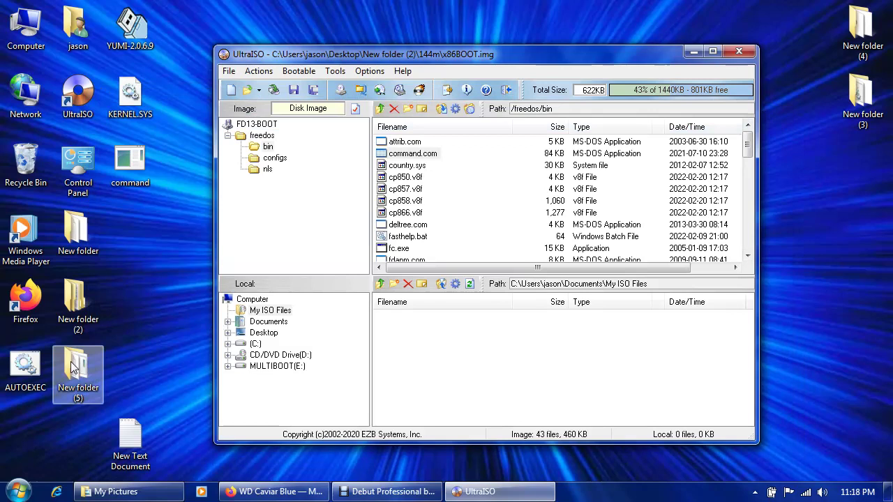
pyautogui.click(25, 368)
pyautogui.moveTo(25, 369); pyautogui.dragTo(129, 222)
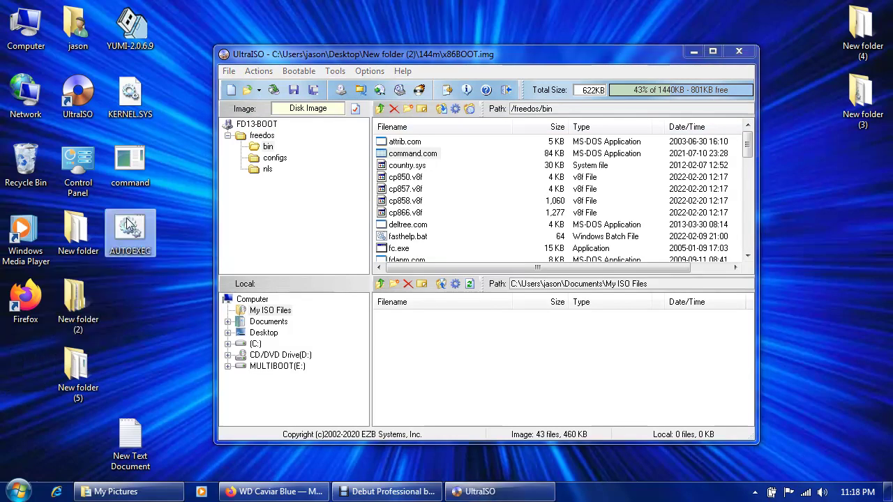
# Step: Delete everything in the root of the FD13-BOOT image and add the desktop's KERNEL.SYS, command and AUTOEXEC files to it
pyautogui.click(229, 136)
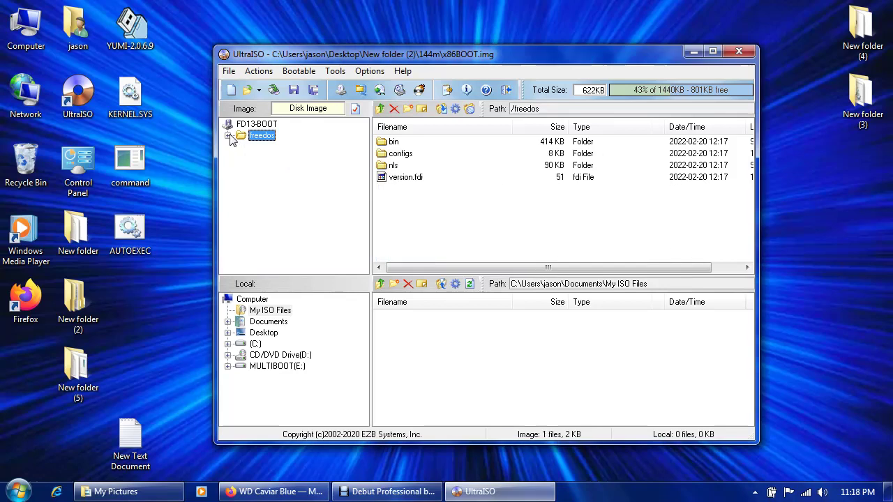
pyautogui.click(272, 125)
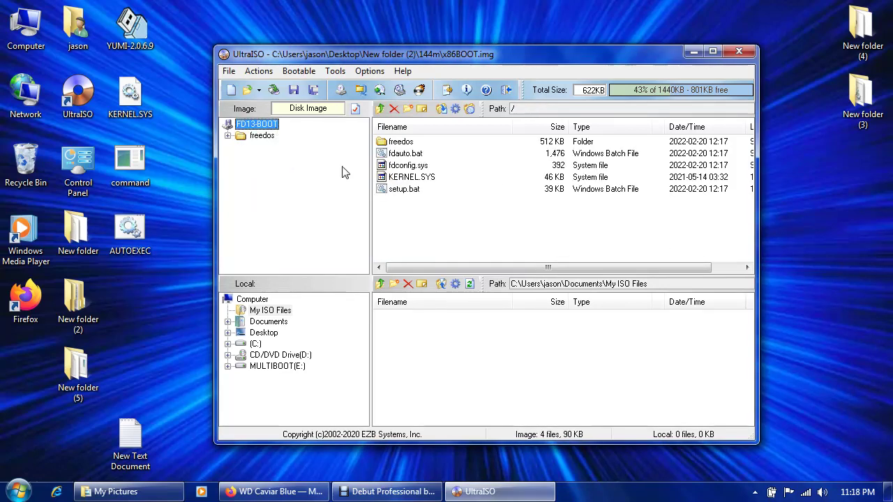
pyautogui.click(428, 207)
pyautogui.moveTo(411, 181); pyautogui.dragTo(388, 143)
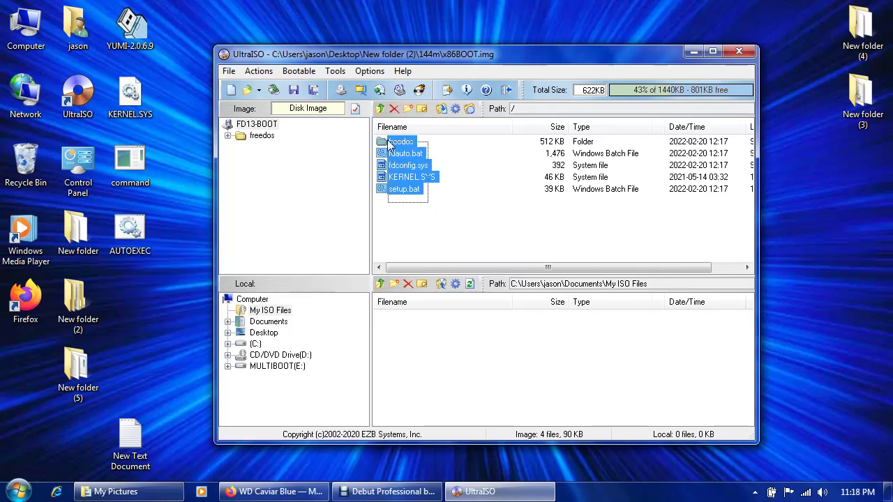
pyautogui.rightClick(388, 153)
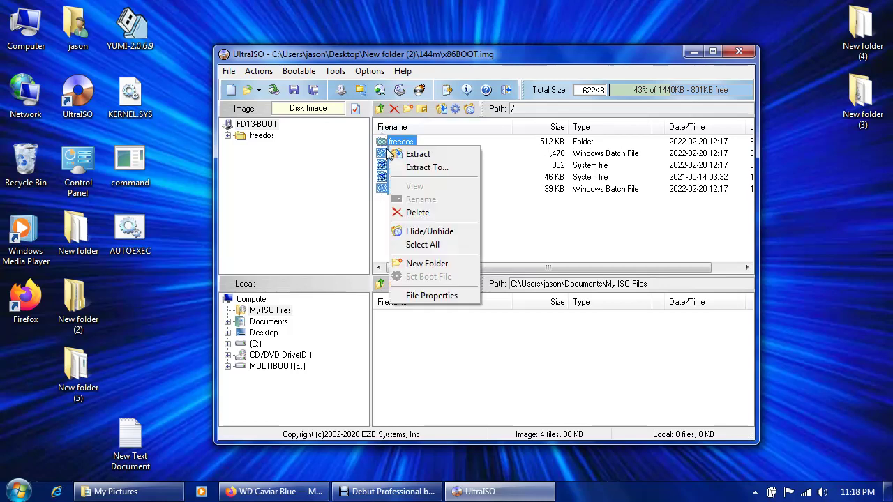
pyautogui.click(416, 217)
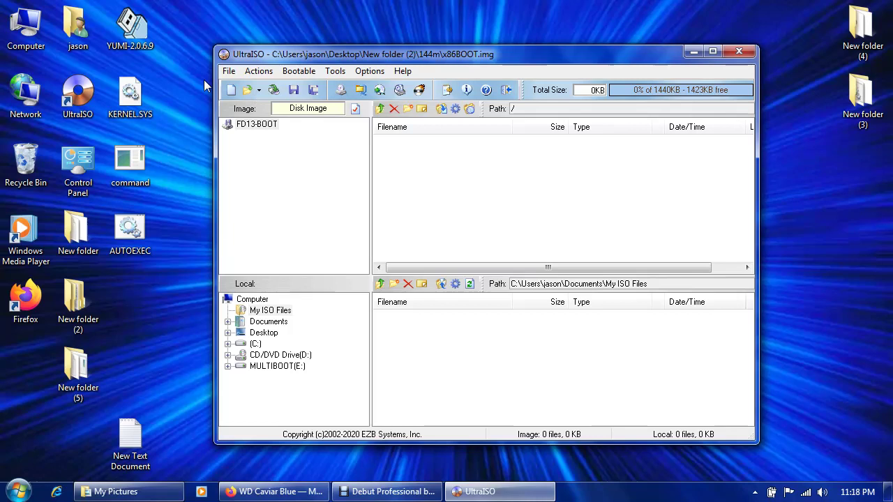
pyautogui.moveTo(164, 72); pyautogui.dragTo(439, 214)
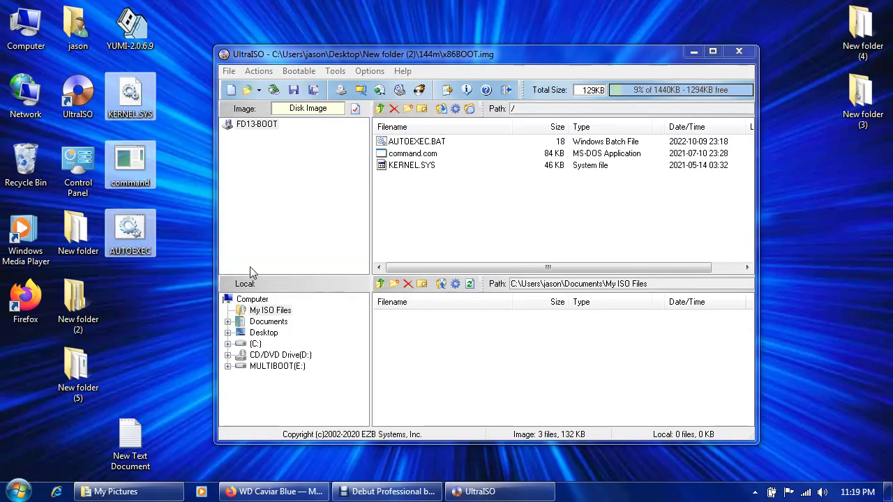
# Step: Add DLGLICE, DOSDLG and DOSDLG5 from the desktop's New folder (5) to the root of the FD13-BOOT image
pyautogui.rightClick(82, 367)
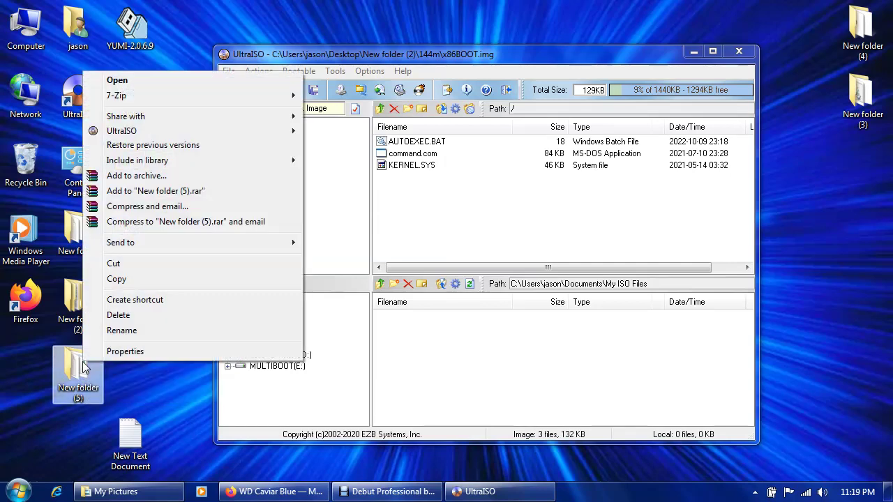
pyautogui.click(161, 80)
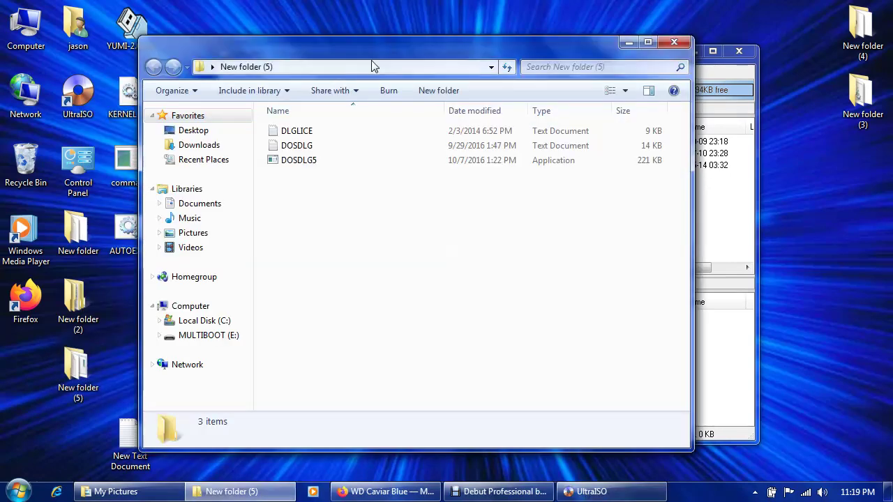
pyautogui.moveTo(384, 50); pyautogui.dragTo(320, 52)
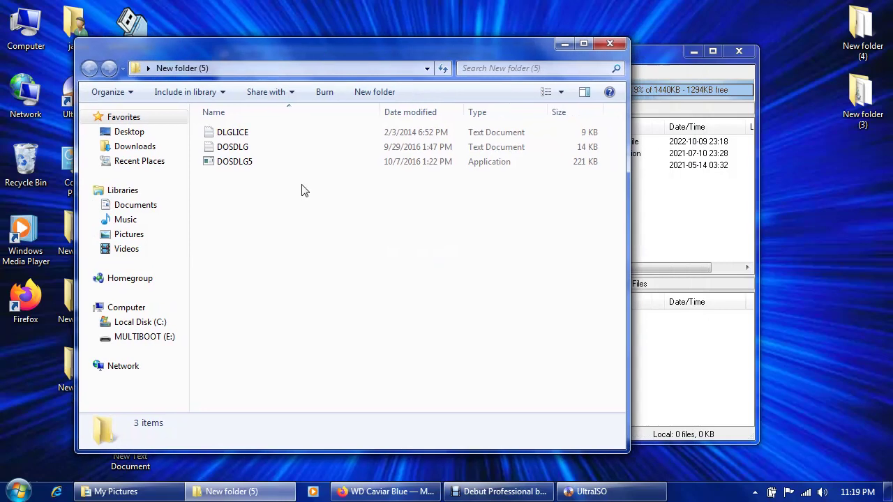
pyautogui.moveTo(302, 183); pyautogui.dragTo(680, 210)
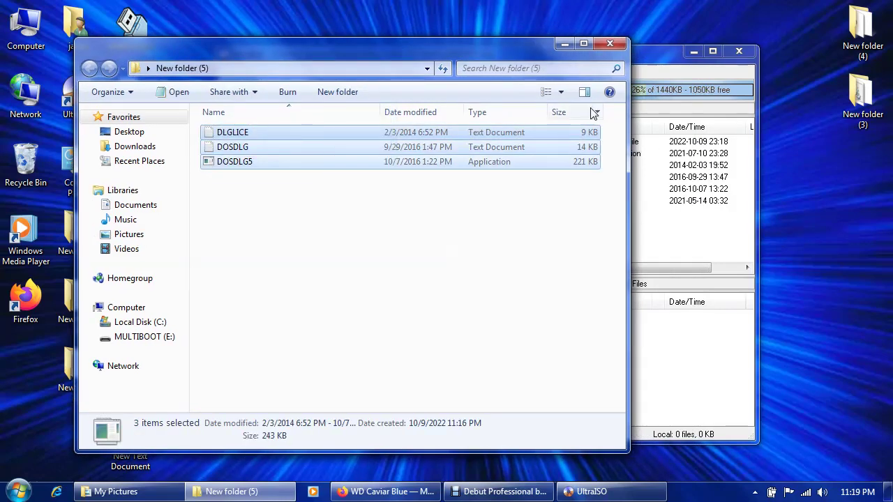
pyautogui.click(563, 46)
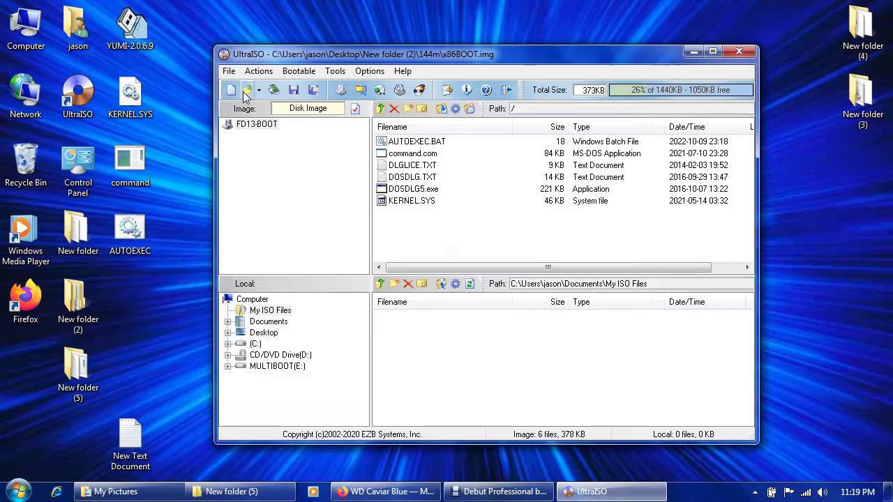
# Step: Save the modified image as a floppy image named FLOPPY in the desktop's New folder (2), and close UltraISO
pyautogui.click(229, 71)
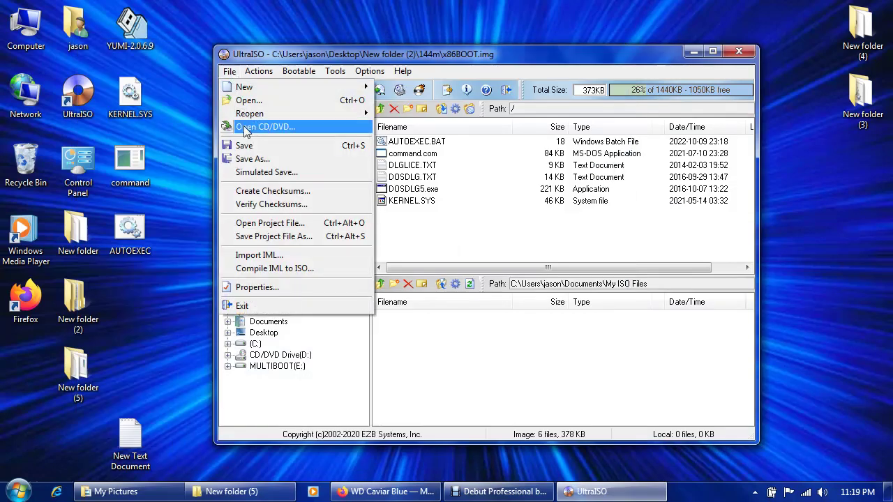
pyautogui.click(251, 160)
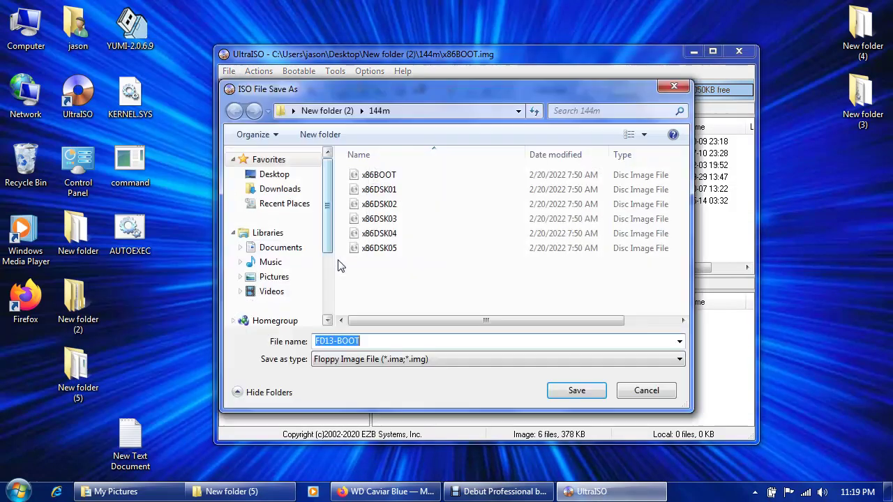
pyautogui.click(282, 175)
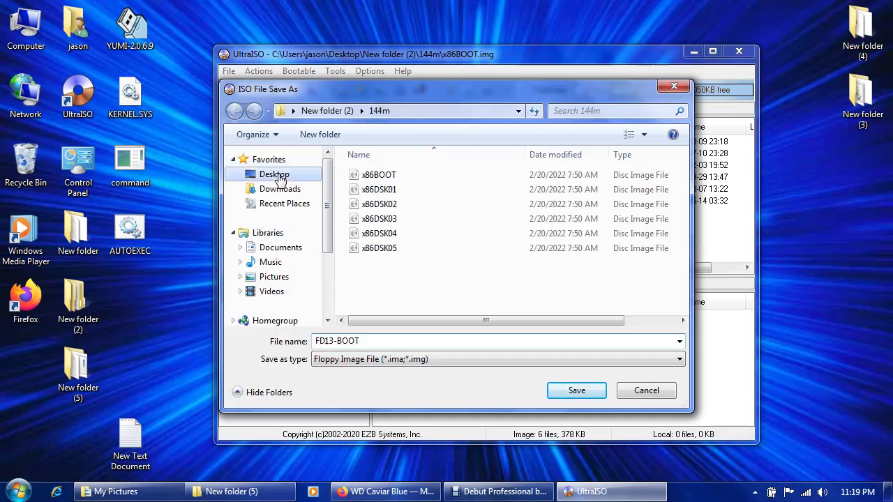
pyautogui.scroll(-1, 380, 268)
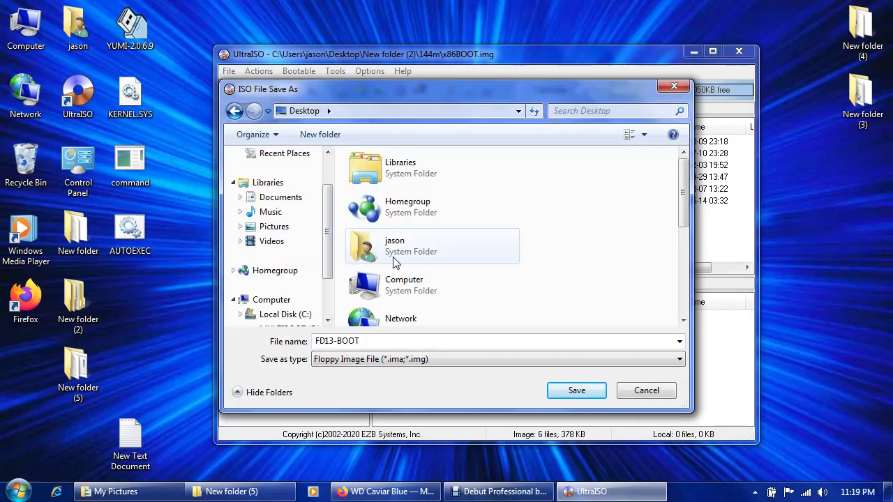
pyautogui.click(392, 256)
pyautogui.scroll(-3, 394, 262)
pyautogui.click(397, 303)
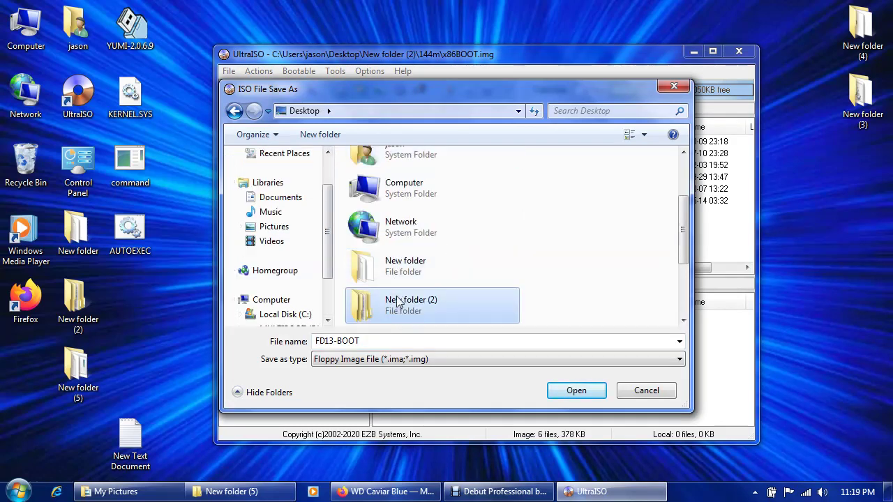
pyautogui.click(566, 392)
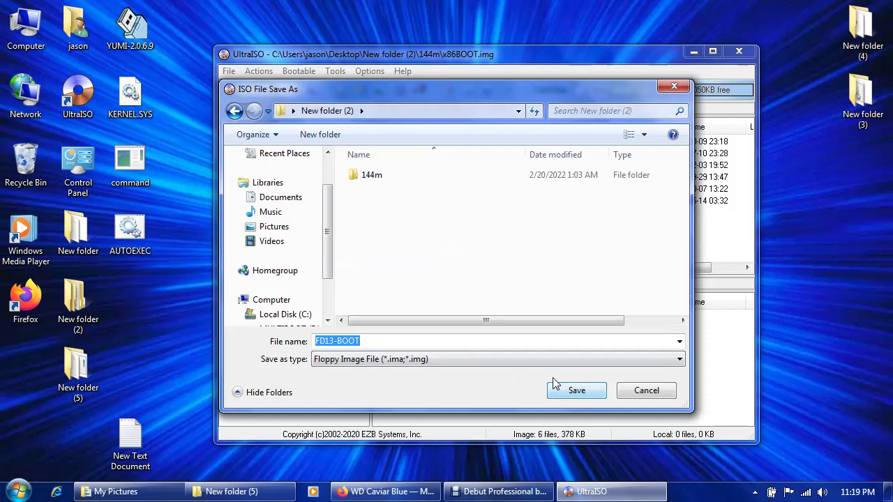
pyautogui.click(480, 343)
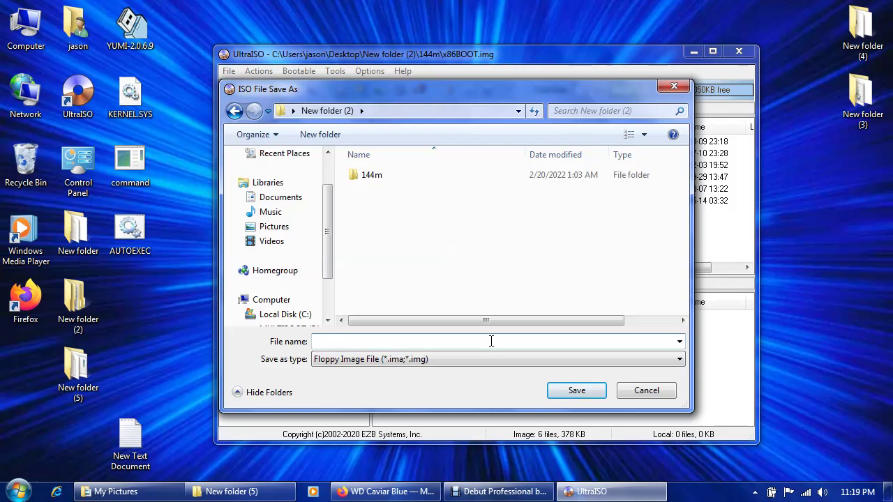
pyautogui.write('FLOPPY')
pyautogui.click(577, 391)
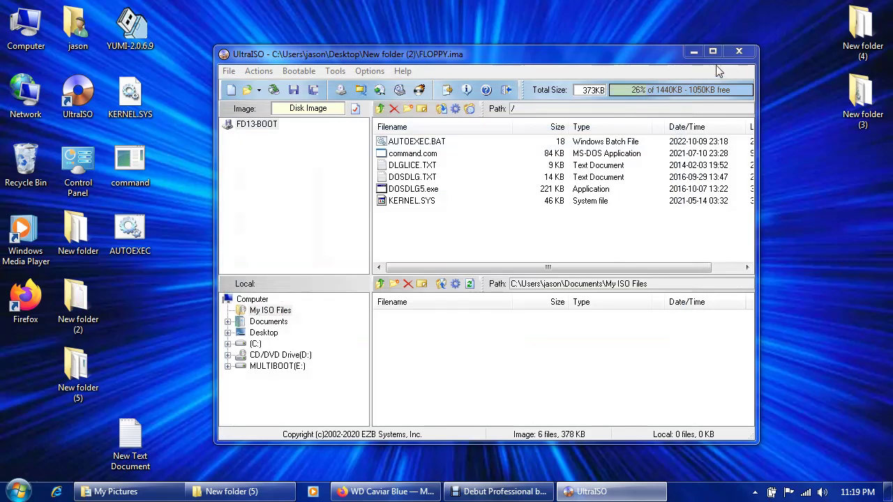
pyautogui.click(738, 51)
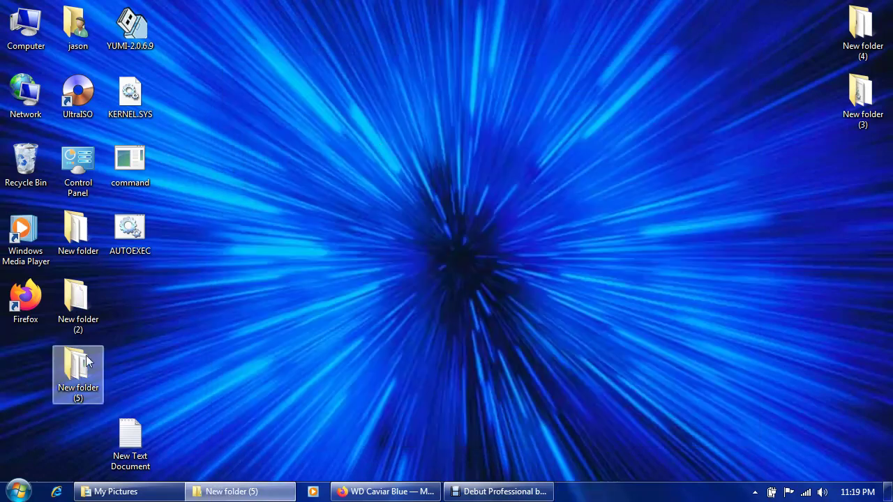
# Step: Check the contents of New folder (2) for the saved floppy image and close the folder
pyautogui.rightClick(80, 299)
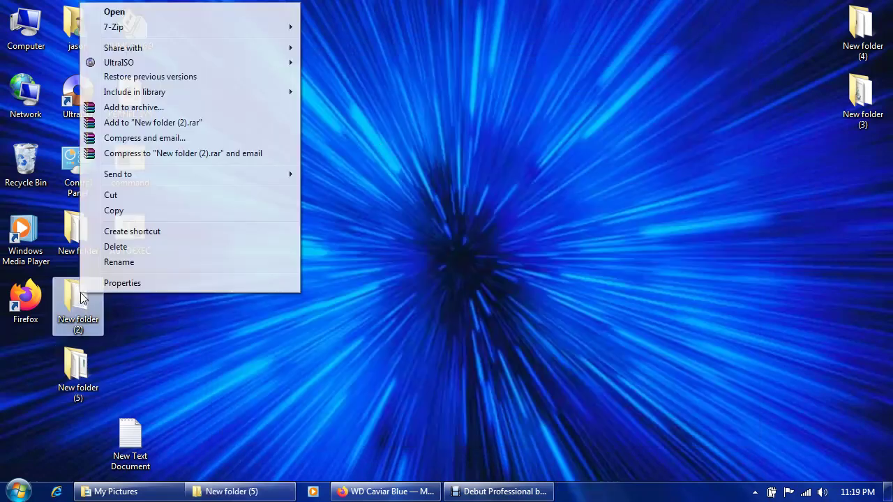
pyautogui.click(235, 13)
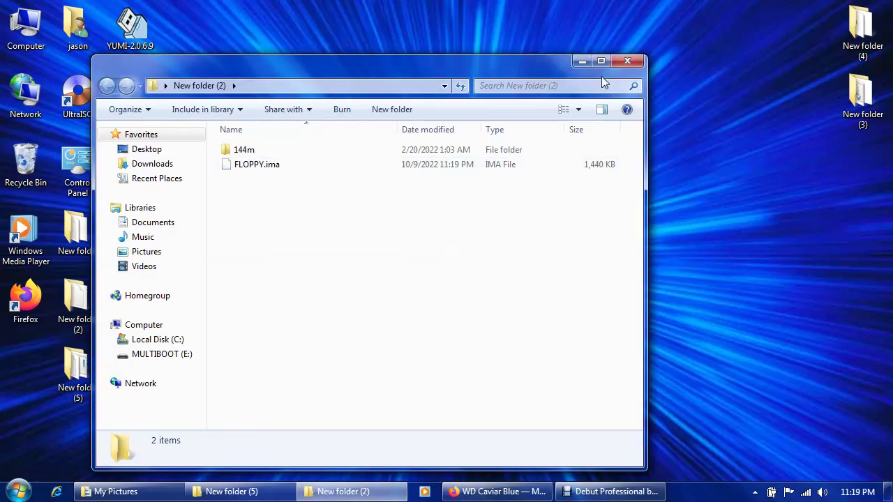
pyautogui.click(631, 61)
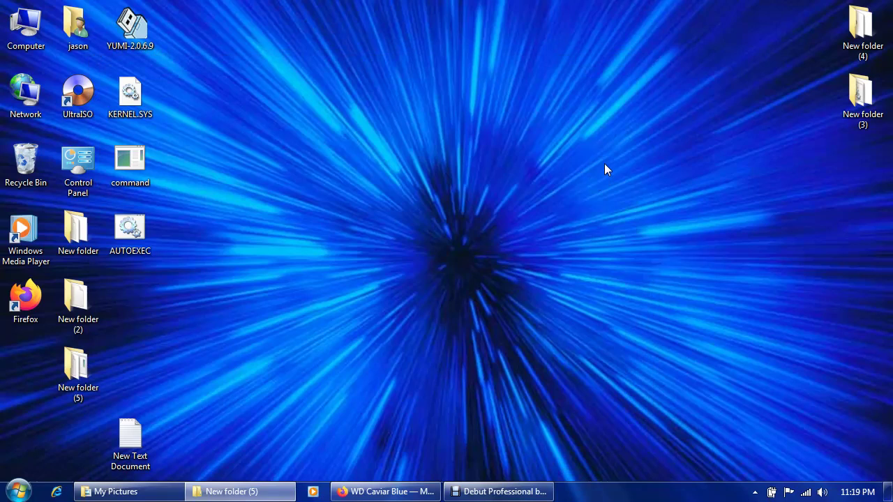
# Step: Start UltraISO with a new data disc image and add DLGLICE, DOSDLG and DOSDLG5 from the desktop's New folder (5)
pyautogui.rightClick(78, 92)
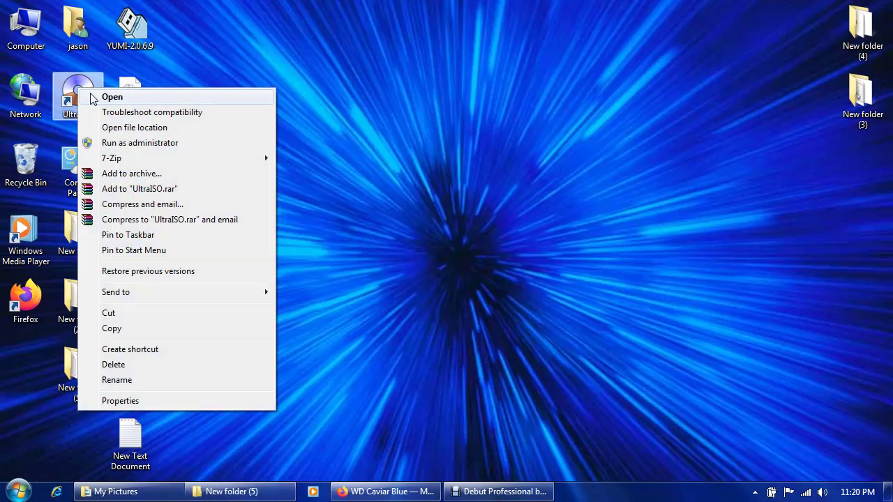
pyautogui.click(106, 96)
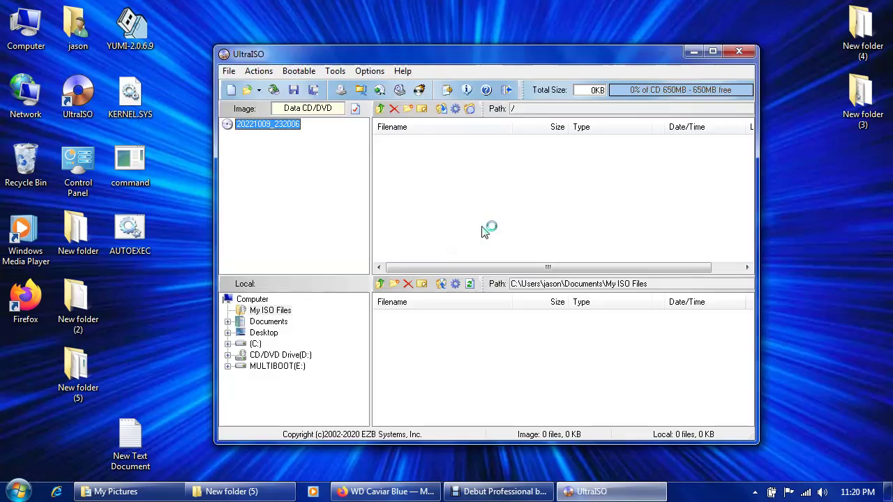
pyautogui.rightClick(81, 370)
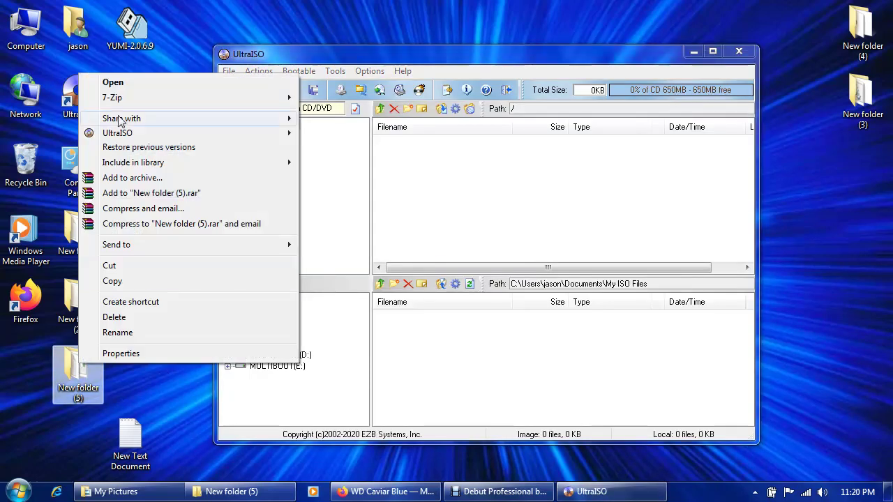
pyautogui.click(150, 81)
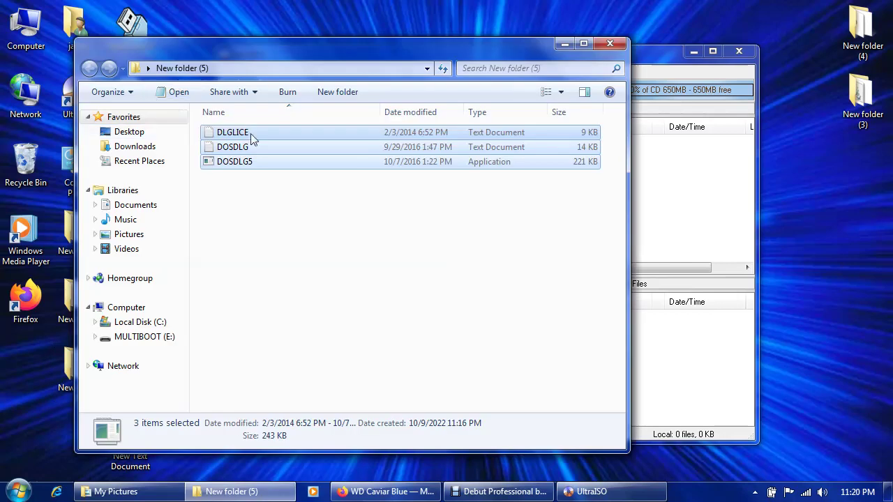
pyautogui.moveTo(411, 50); pyautogui.dragTo(378, 48)
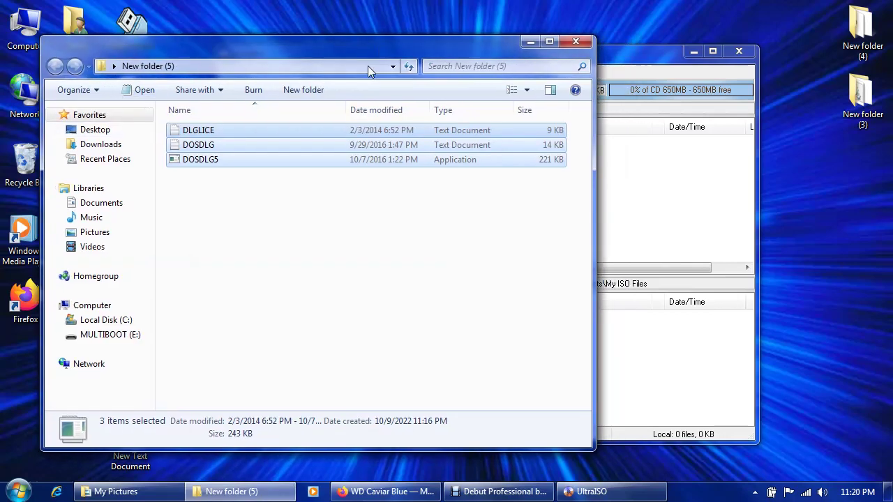
pyautogui.moveTo(369, 182); pyautogui.dragTo(648, 212)
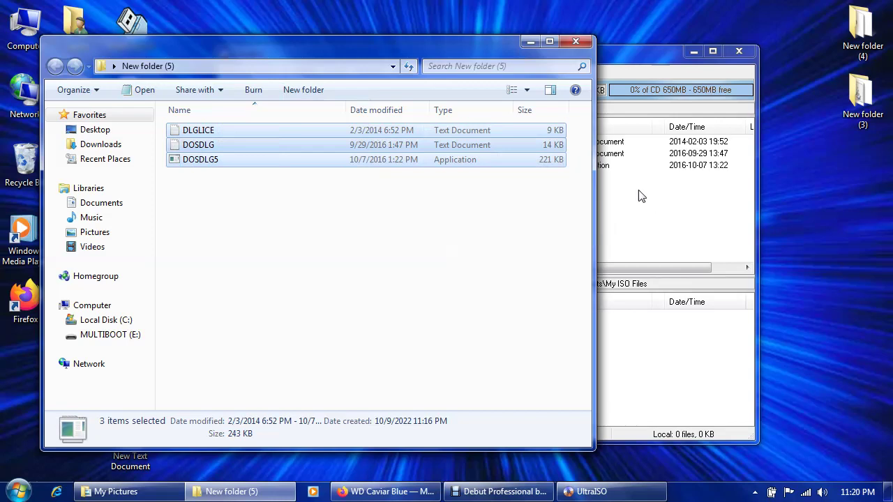
pyautogui.click(576, 43)
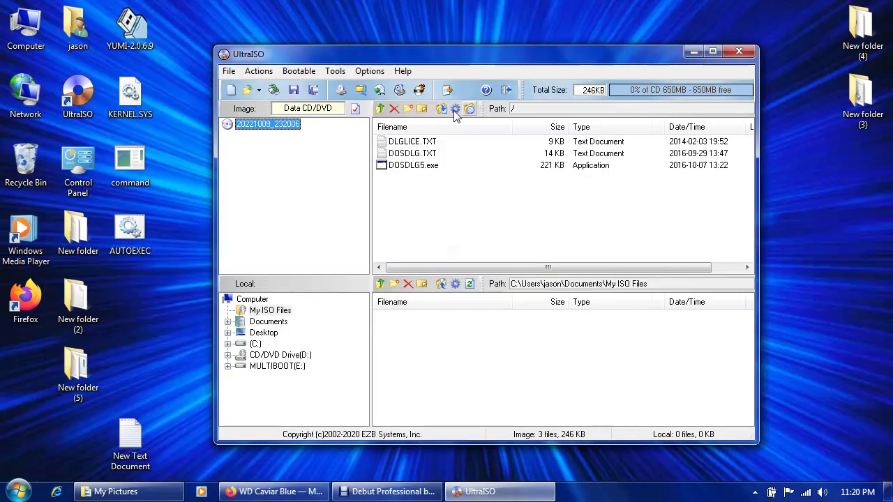
# Step: Load FLOPPY.ima from the desktop's New folder (2) as the disc image's boot file
pyautogui.click(304, 73)
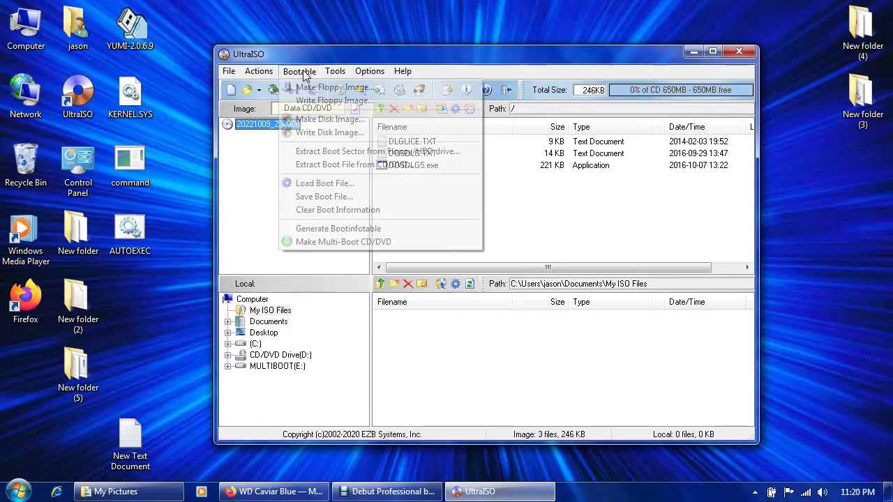
pyautogui.click(302, 184)
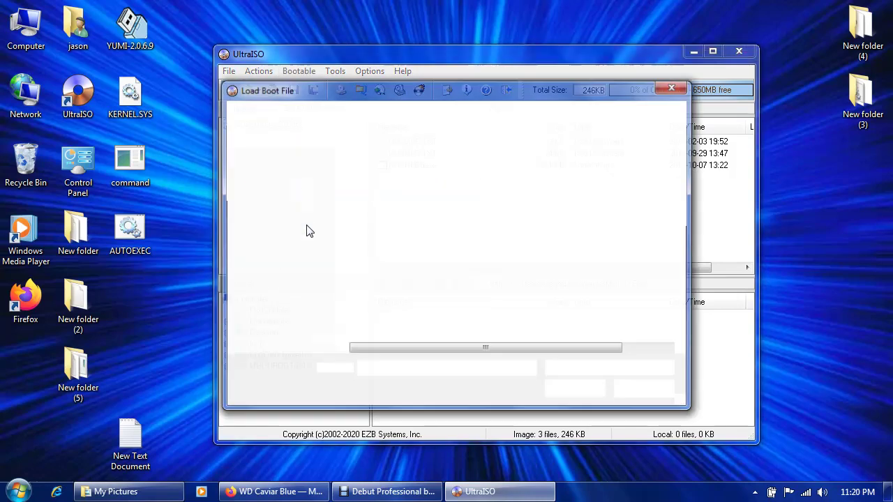
pyautogui.click(272, 175)
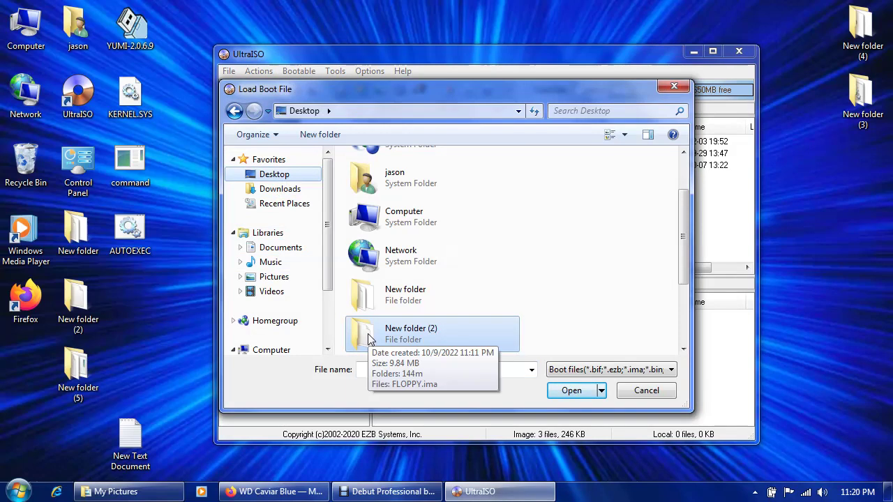
pyautogui.click(572, 390)
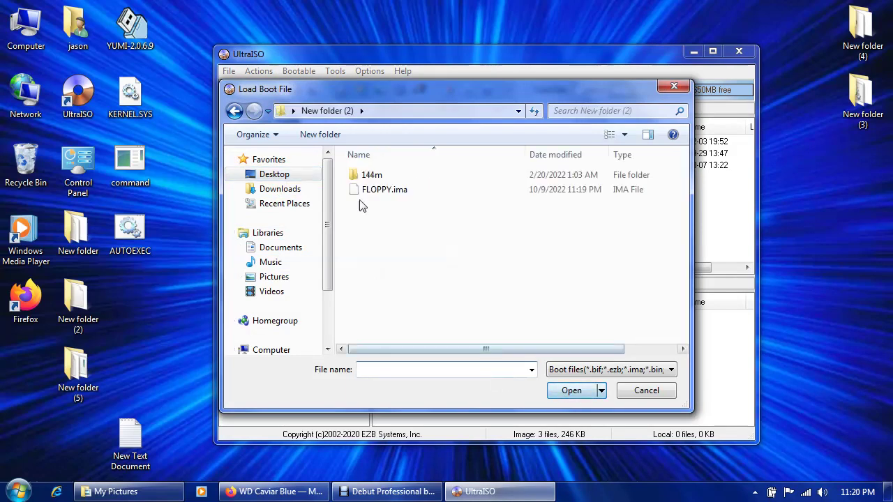
pyautogui.click(394, 189)
pyautogui.click(565, 390)
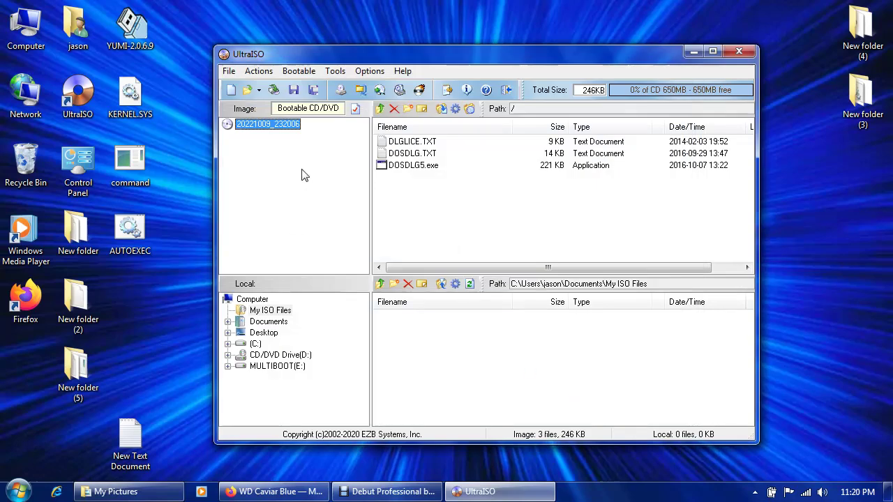
# Step: Save the bootable disc image as a standard ISO named WDC 5.27 in New folder (2), and close UltraISO
pyautogui.click(229, 72)
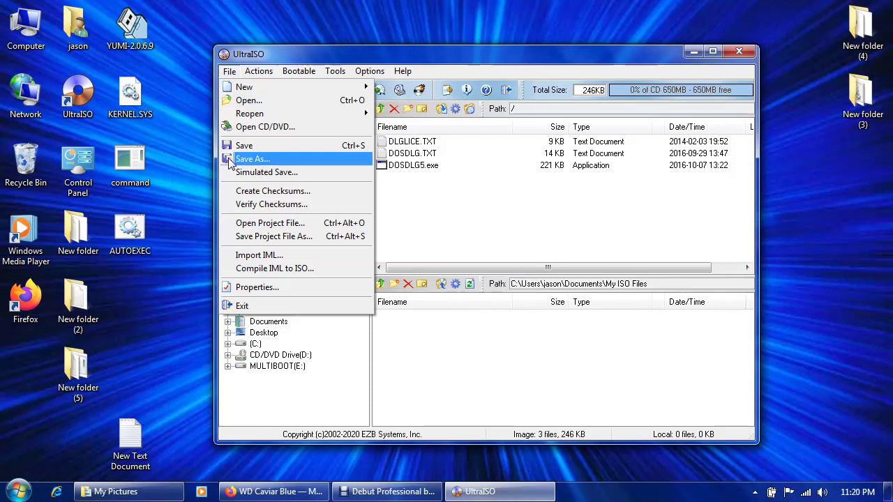
pyautogui.click(251, 159)
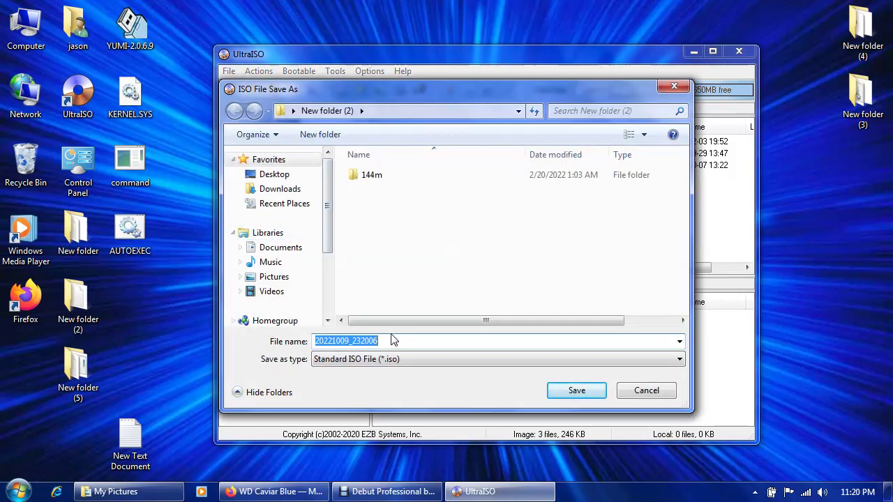
pyautogui.click(405, 341)
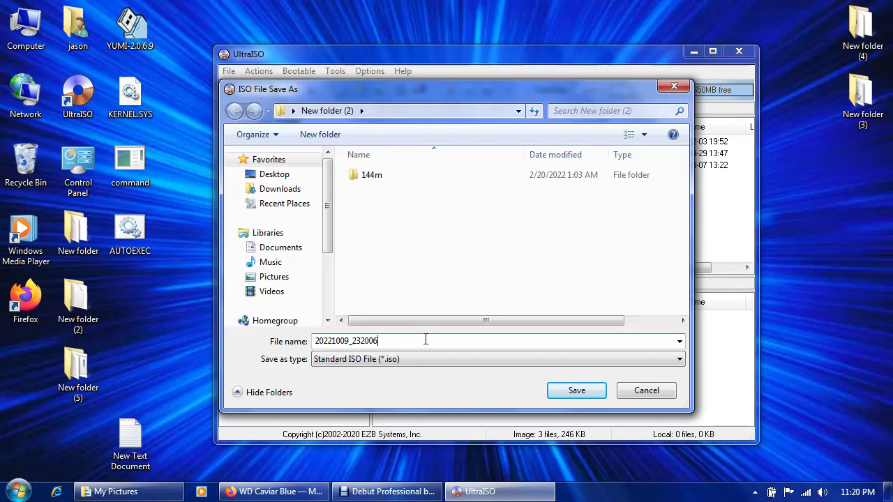
pyautogui.press('BackSpace')
pyautogui.press('BackSpace')
pyautogui.press('BackSpace')
pyautogui.press('BackSpace')
pyautogui.press('BackSpace')
pyautogui.press('BackSpace')
pyautogui.press('BackSpace')
pyautogui.press('BackSpace')
pyautogui.press('BackSpace')
pyautogui.press('BackSpace')
pyautogui.click(577, 390)
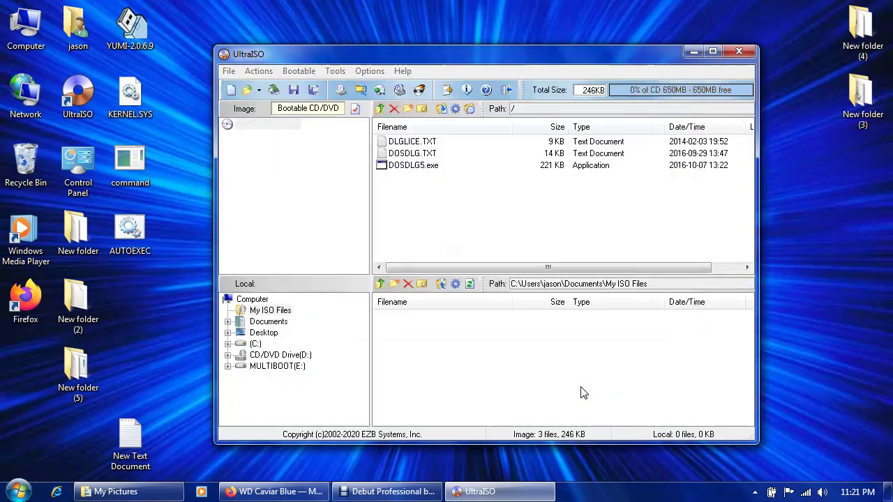
pyautogui.click(738, 52)
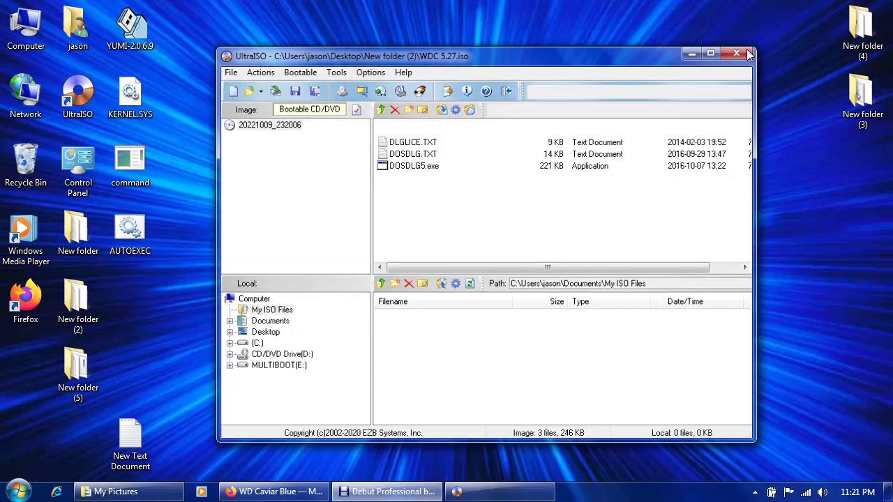
# Step: Check the contents of New folder (2) for the saved WDC 5.27 ISO and close the folder
pyautogui.rightClick(78, 292)
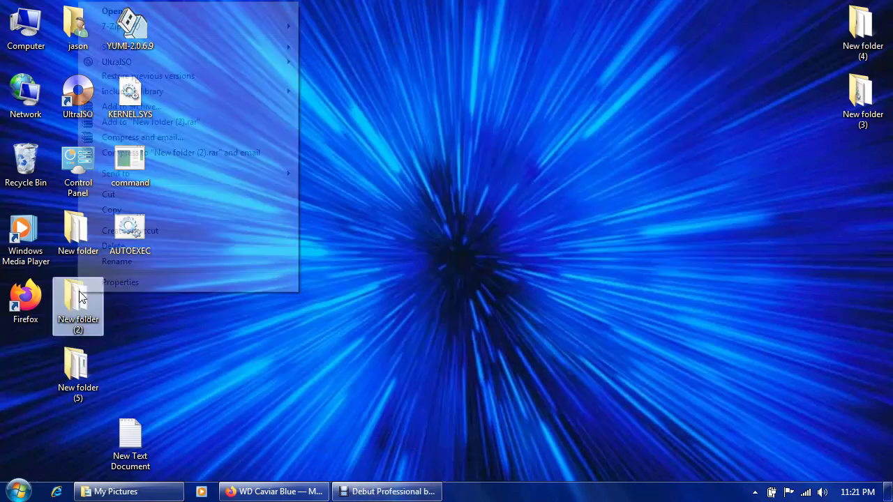
pyautogui.click(216, 12)
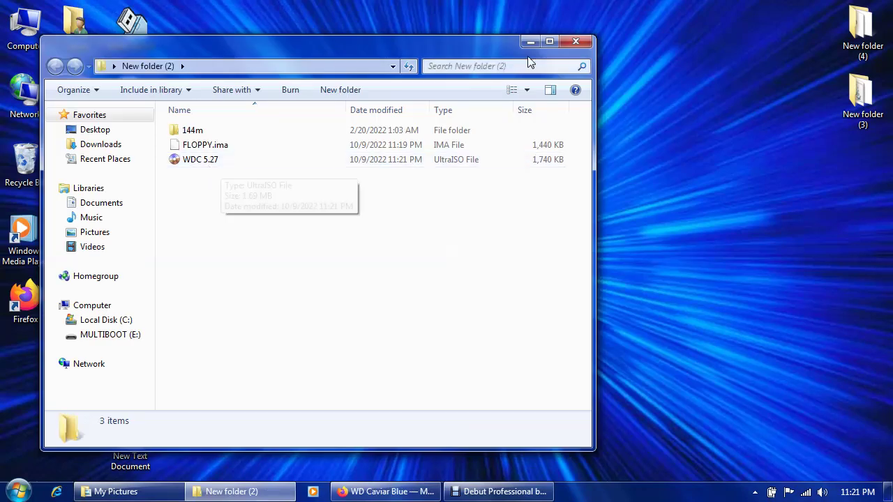
pyautogui.click(578, 40)
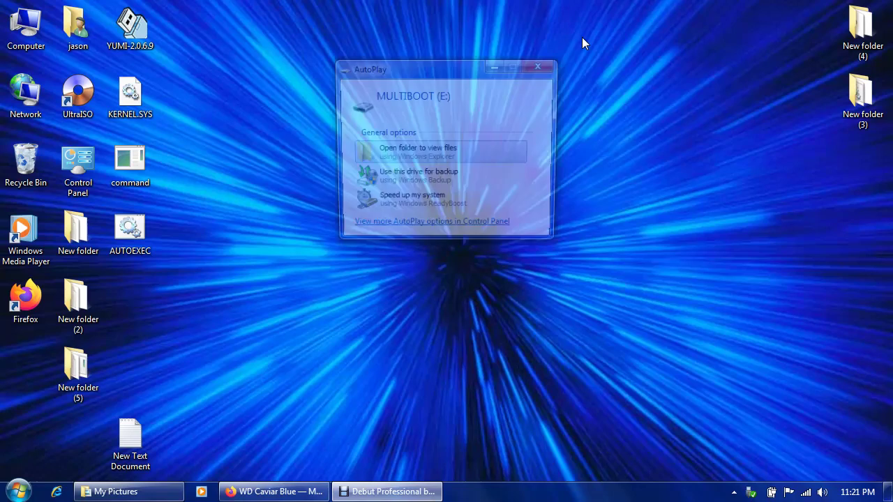
# Step: Dismiss the AutoPlay window and start YUMI-2.0.6.9 from the desktop, accepting its license and selecting drive E: (MULTIBOOT) as the USB device
pyautogui.click(541, 64)
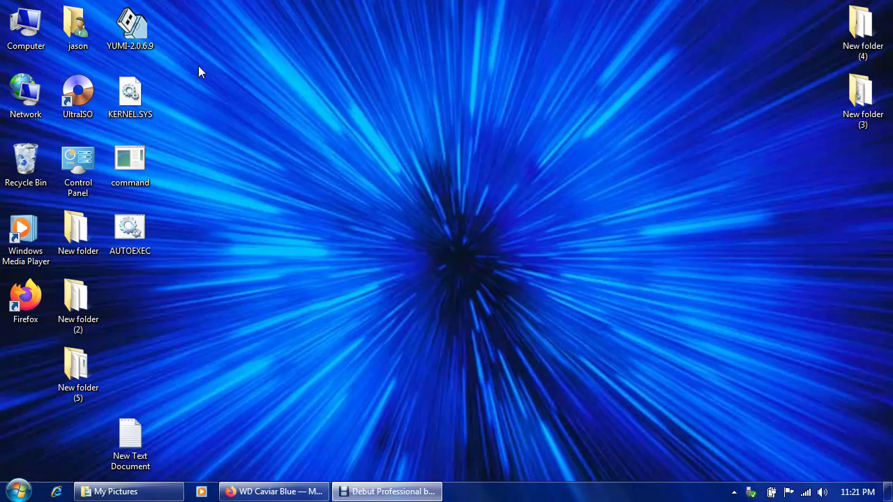
pyautogui.rightClick(133, 30)
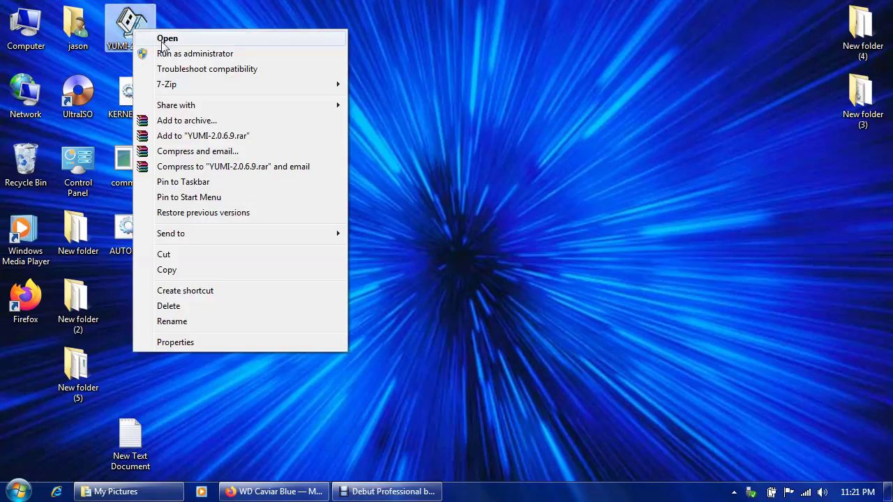
pyautogui.click(169, 37)
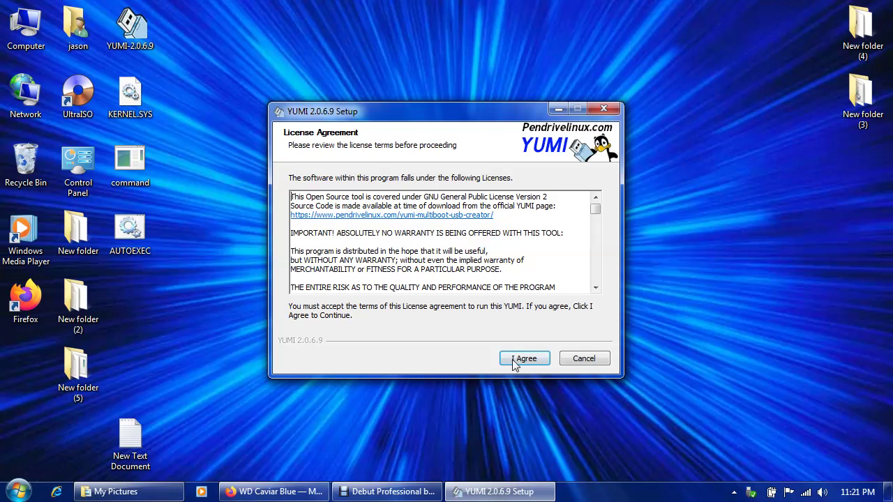
pyautogui.click(524, 358)
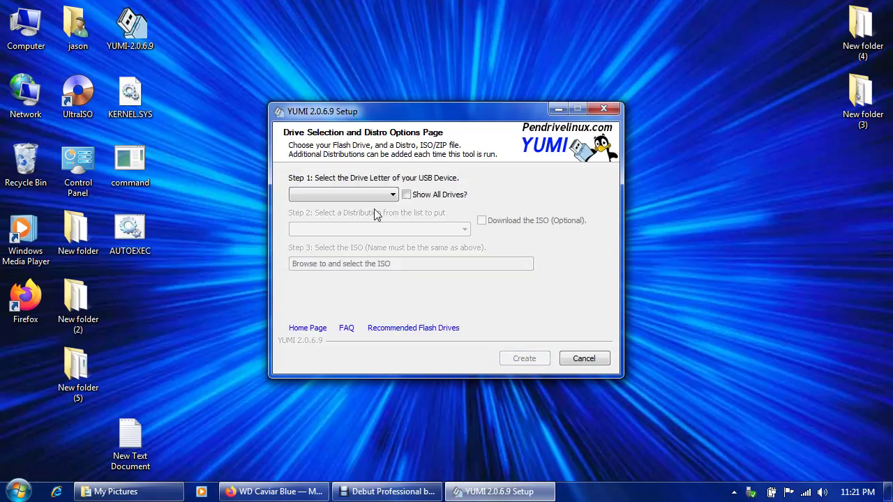
pyautogui.click(376, 198)
pyautogui.click(378, 207)
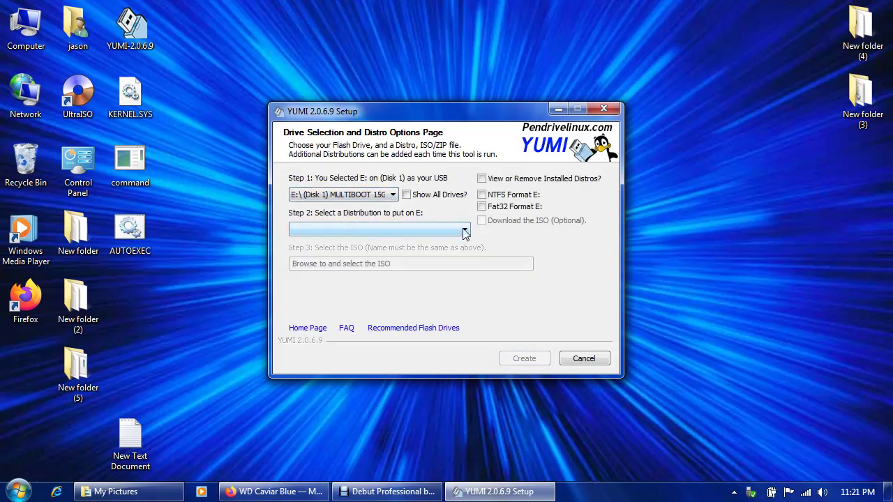
# Step: Choose Try Unlisted ISO (GRUB Partition 4) as the distribution and select WDC 5.27 from New folder (2) as its ISO
pyautogui.click(464, 229)
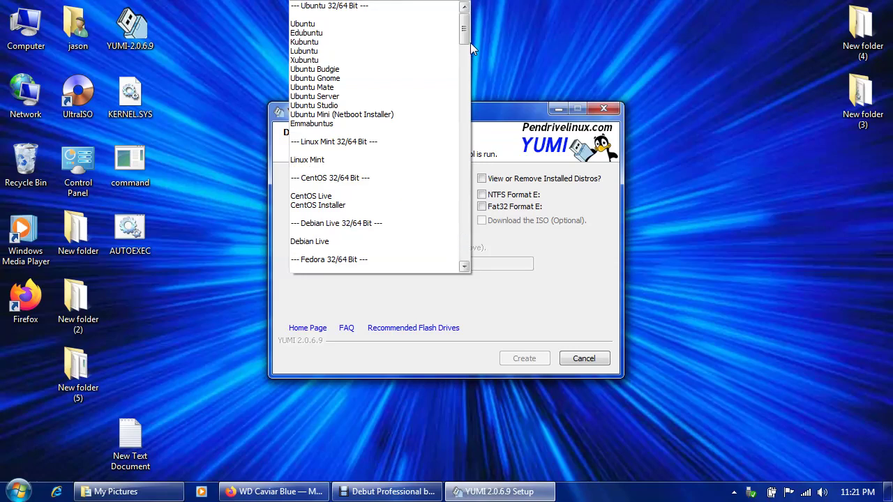
pyautogui.moveTo(467, 34); pyautogui.dragTo(439, 262)
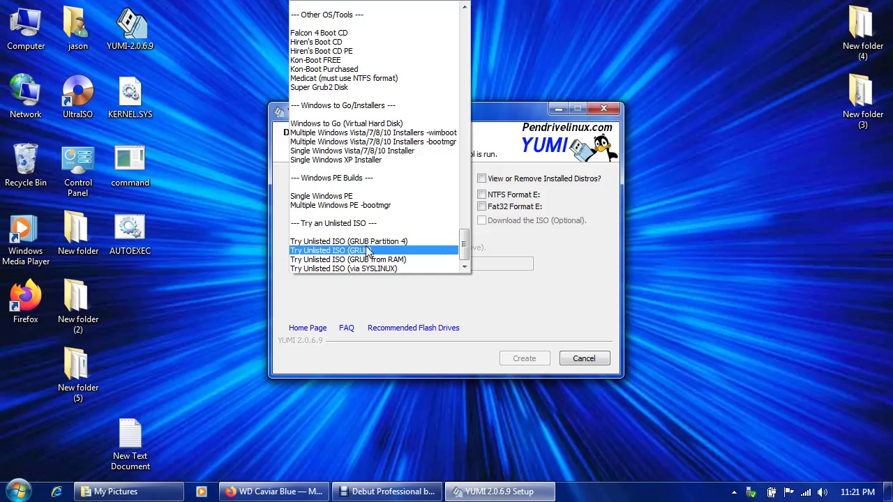
pyautogui.click(407, 241)
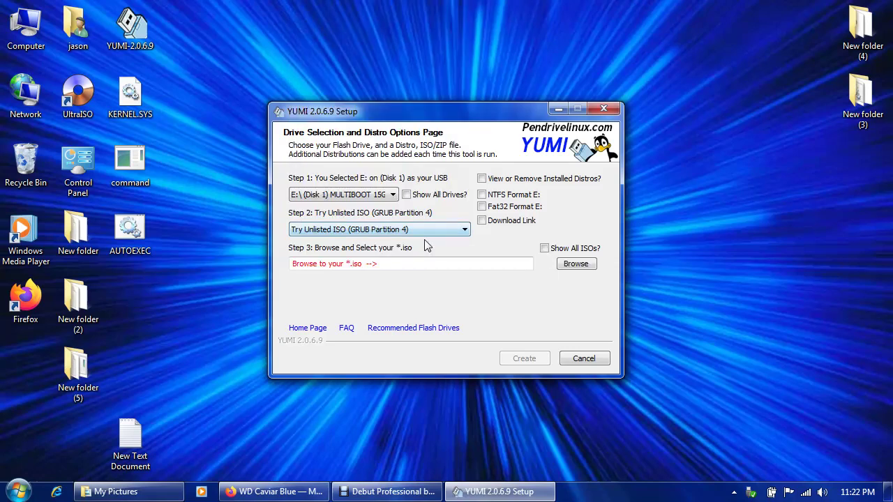
pyautogui.click(576, 264)
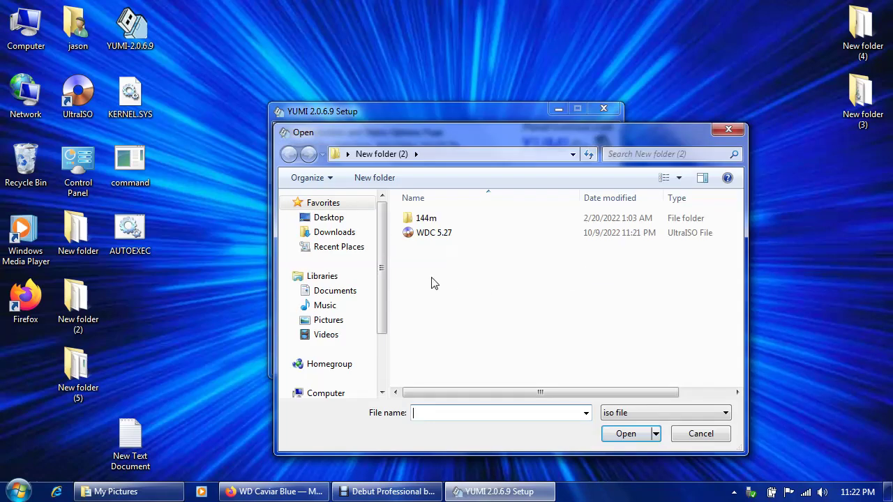
pyautogui.click(428, 238)
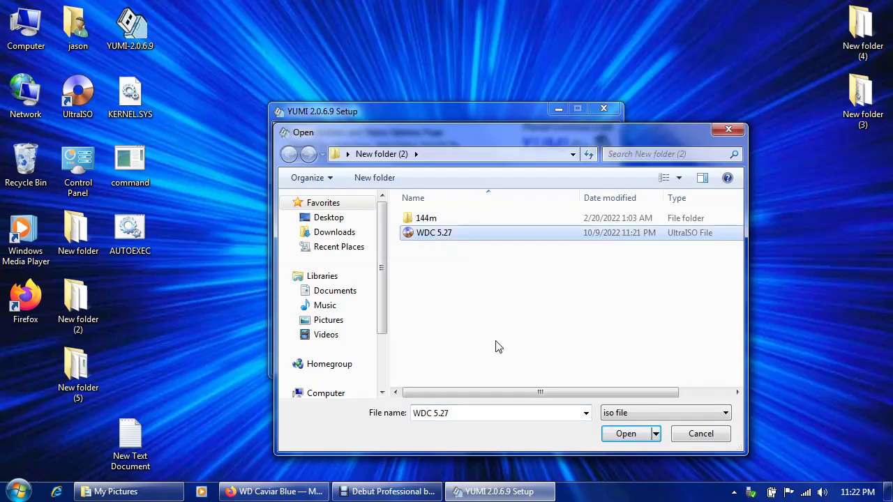
pyautogui.click(609, 434)
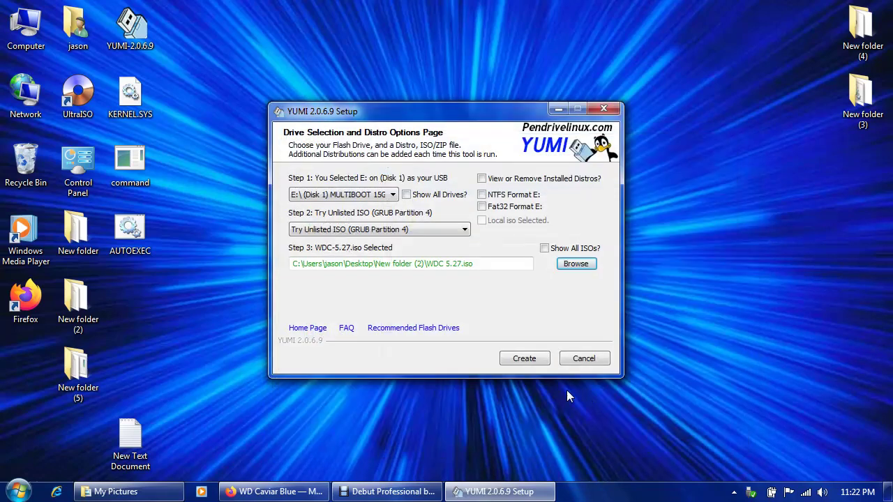
# Step: Create the WDC 5.27 entry on drive E:, accepting the 4th partition table, and finish YUMI without adding more ISOs
pyautogui.click(525, 358)
pyautogui.click(519, 319)
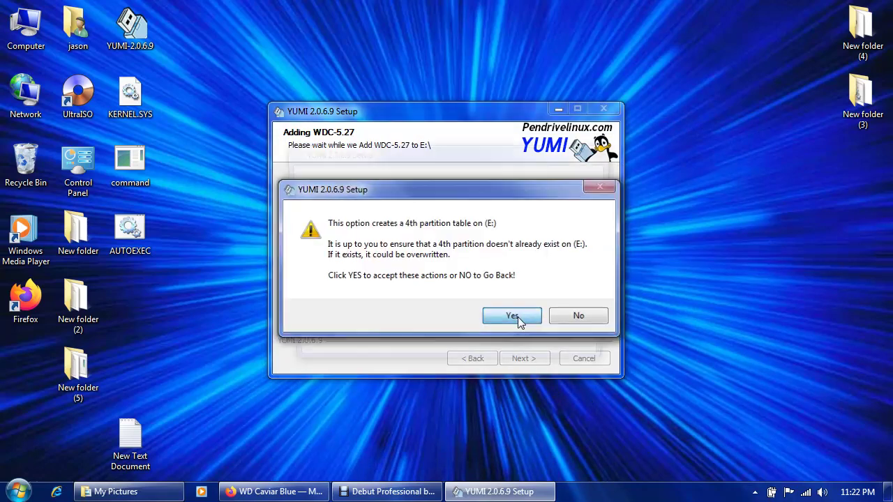
pyautogui.click(512, 356)
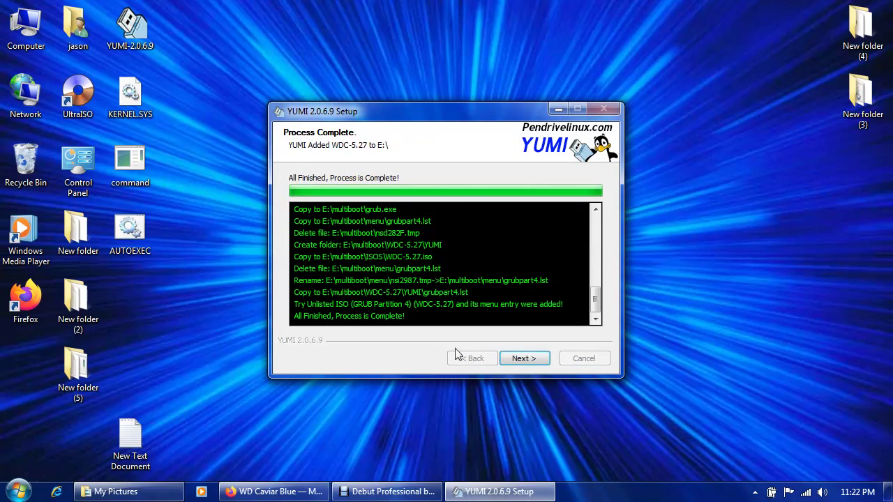
pyautogui.click(532, 362)
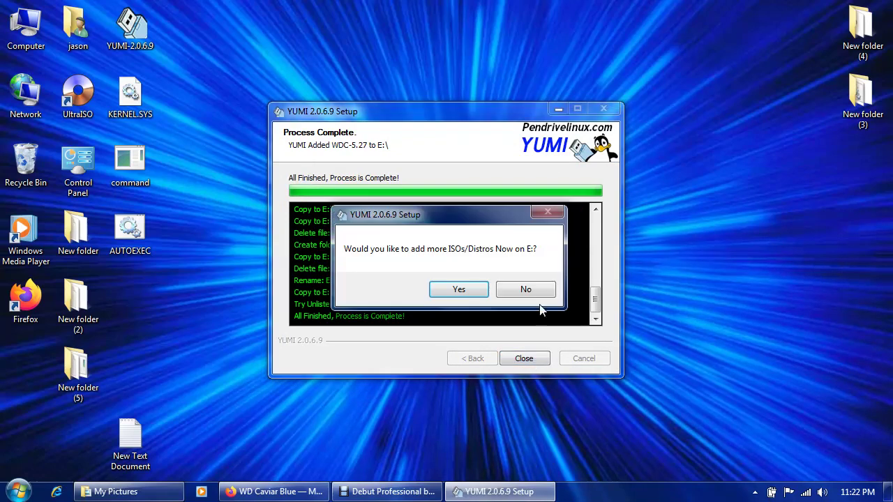
pyautogui.click(544, 290)
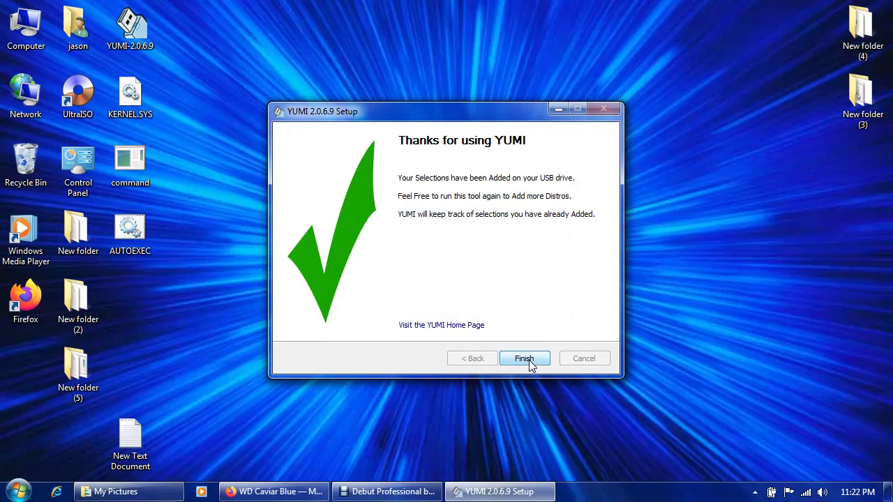
pyautogui.click(530, 362)
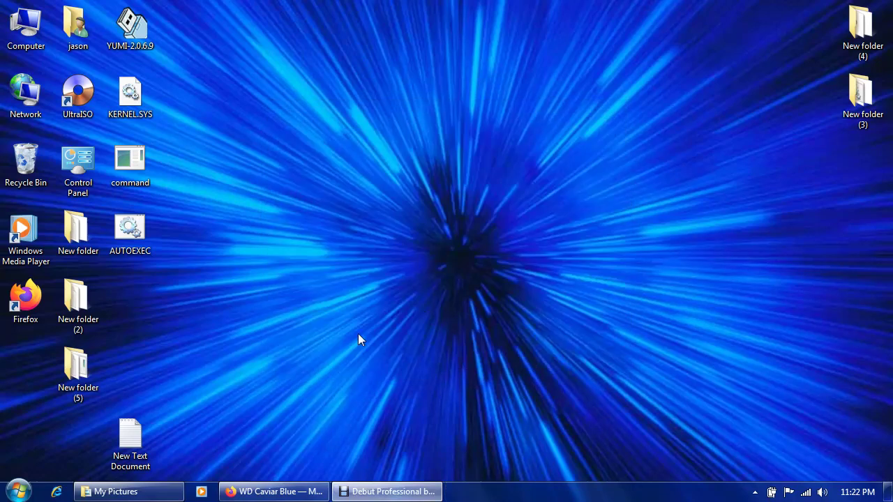
# Step: Examine the BIOS screenshots 1 to 7 in My Pictures for the SATA controller mode settings, and close the viewer and folder
pyautogui.click(139, 491)
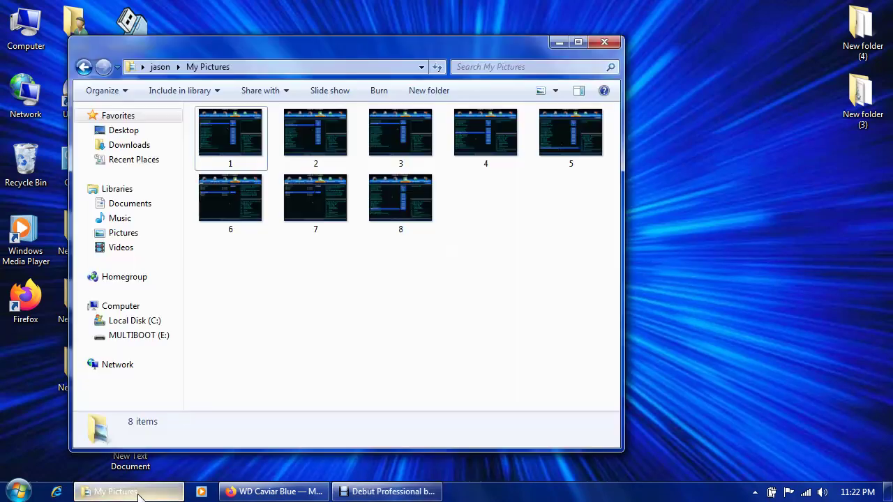
pyautogui.rightClick(233, 134)
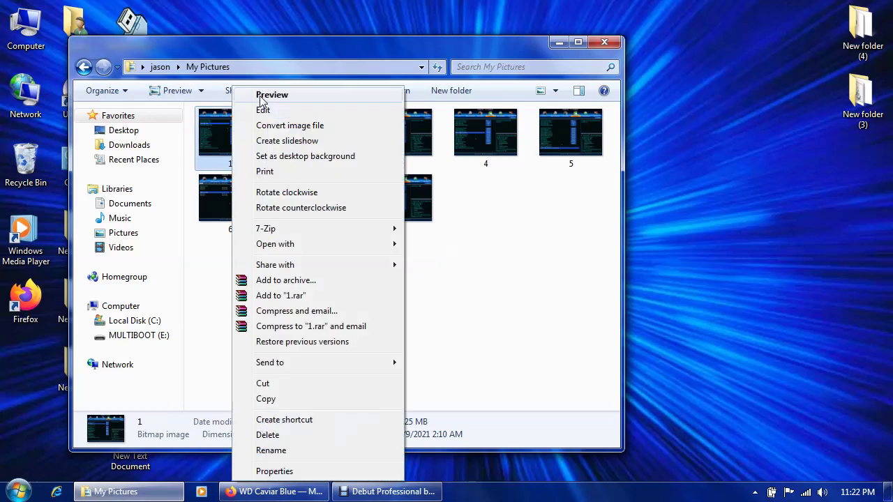
pyautogui.click(264, 95)
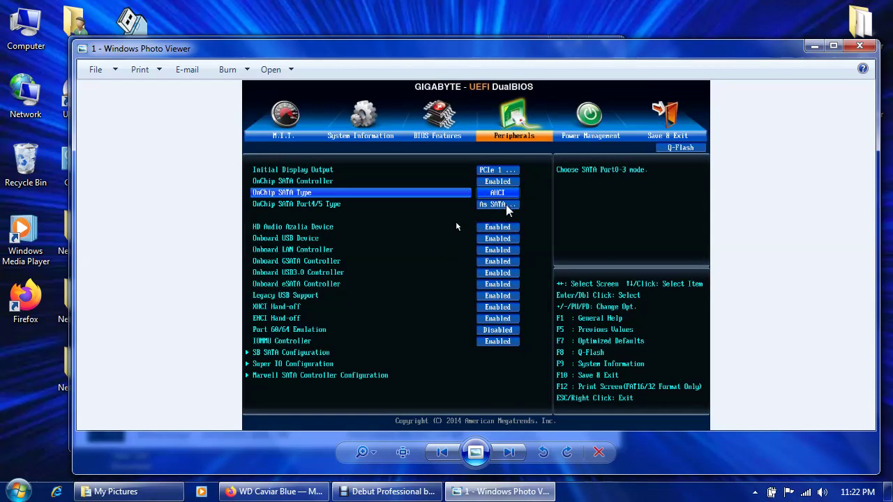
pyautogui.click(519, 452)
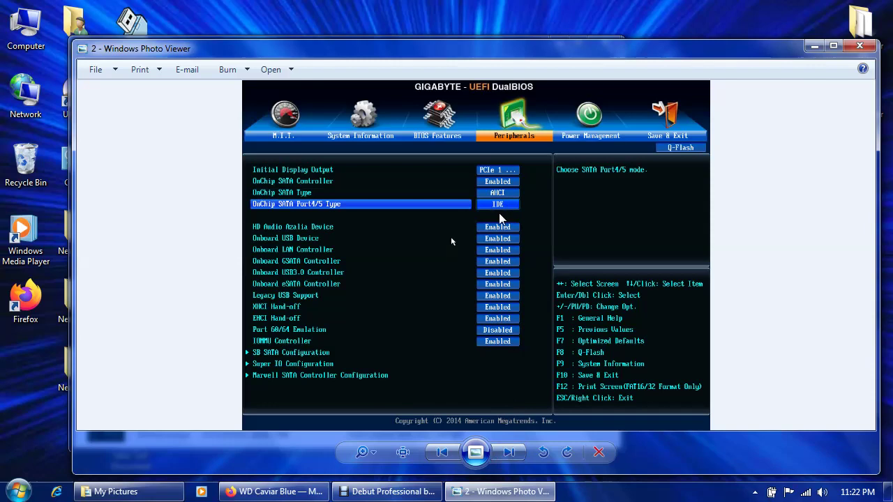
pyautogui.click(514, 453)
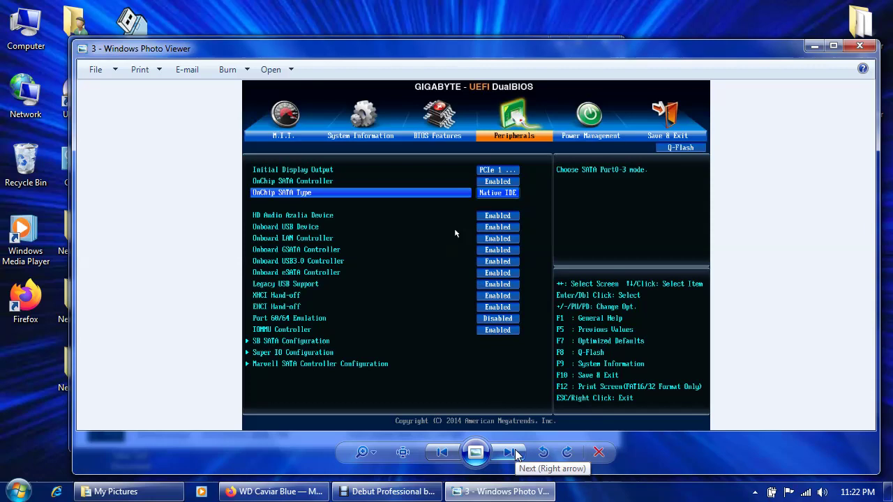
pyautogui.click(515, 454)
pyautogui.click(515, 454)
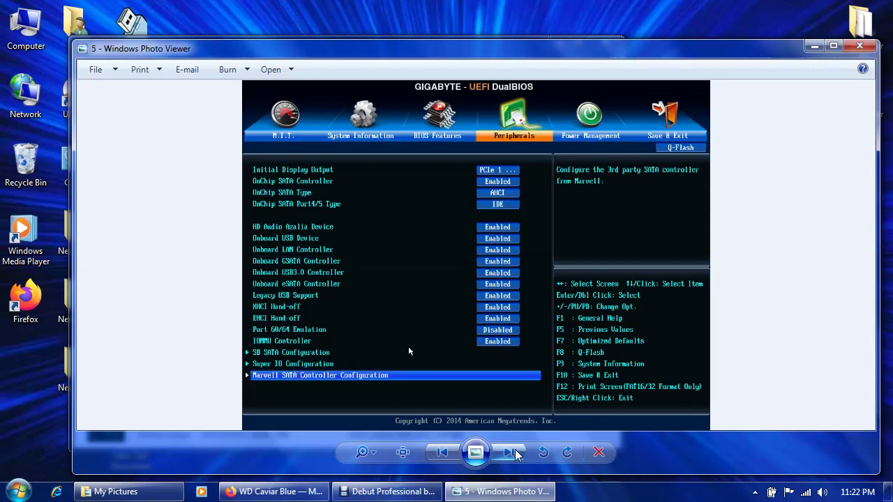
pyautogui.click(515, 454)
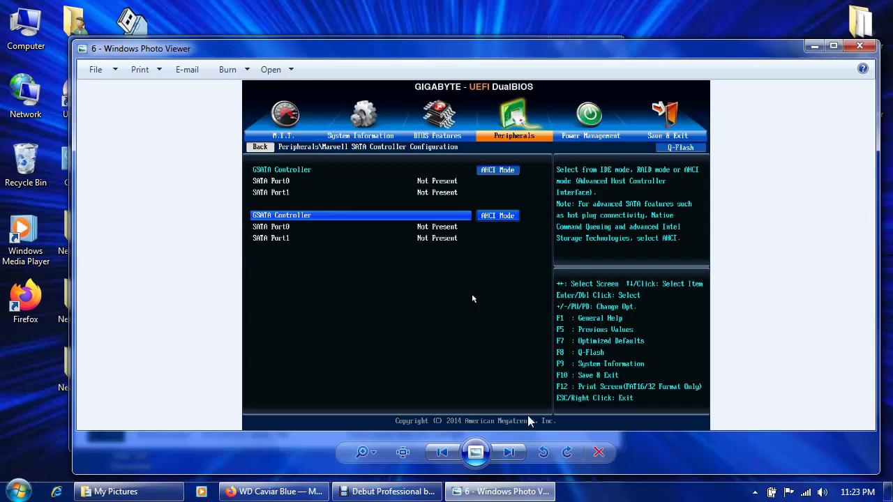
pyautogui.click(512, 455)
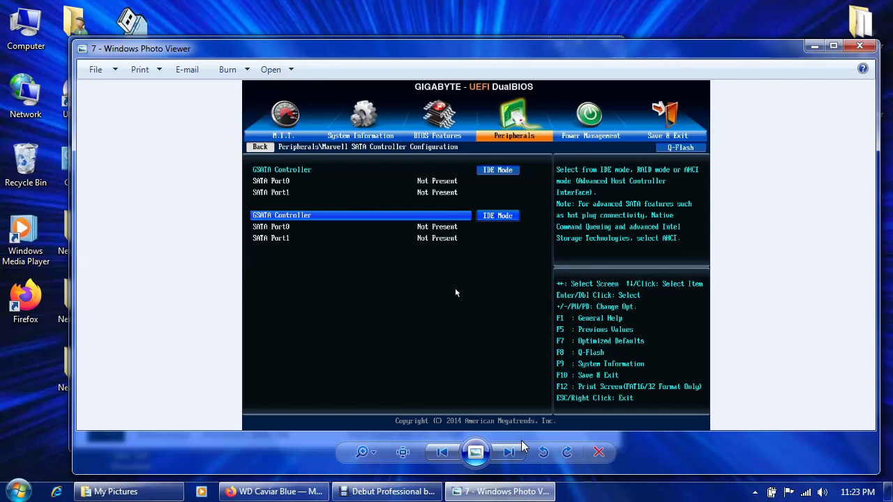
pyautogui.click(862, 47)
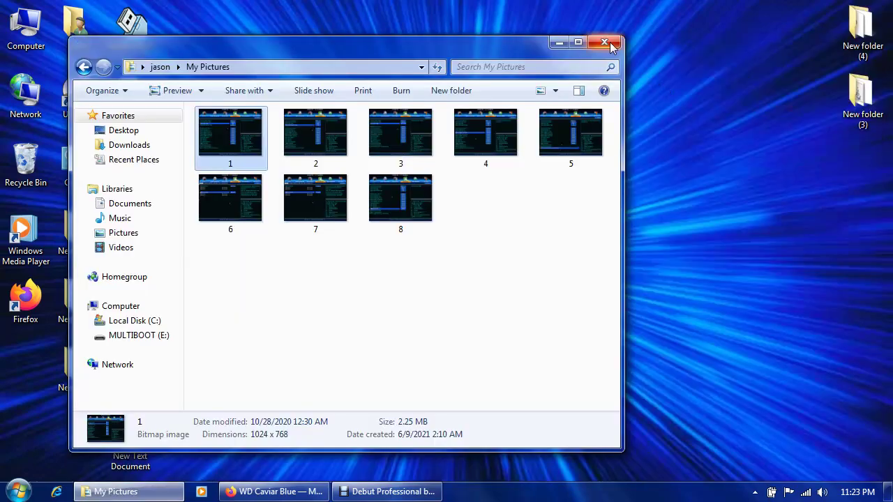
pyautogui.click(604, 43)
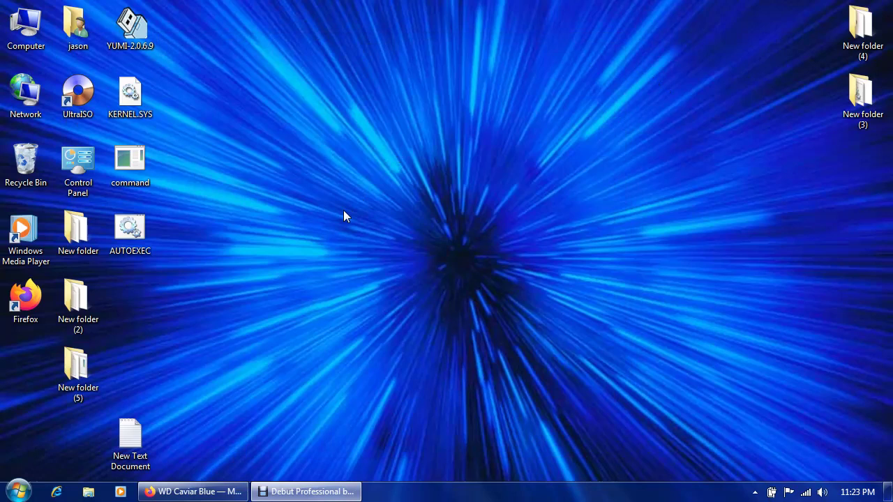